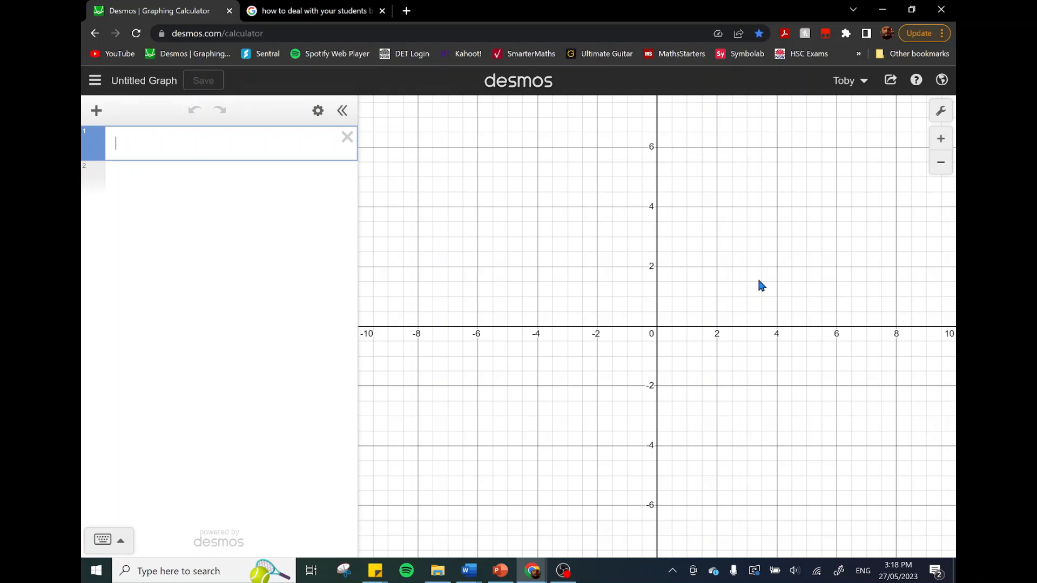
- Close the Google search tab and look over the list of saved graphs
{"action": "left_click", "coordinate": [295, 11]}
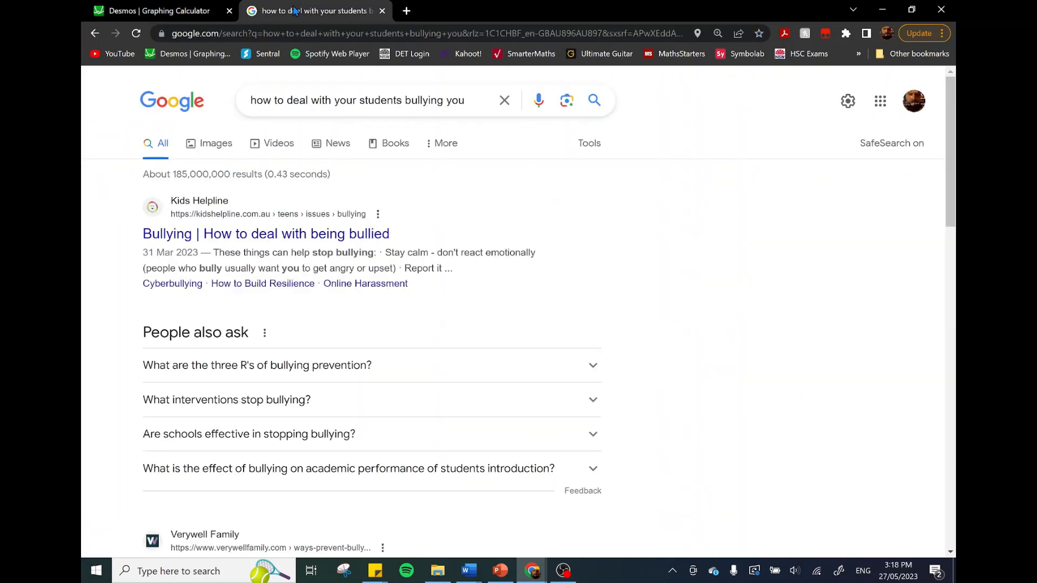
{"action": "left_click", "coordinate": [384, 11]}
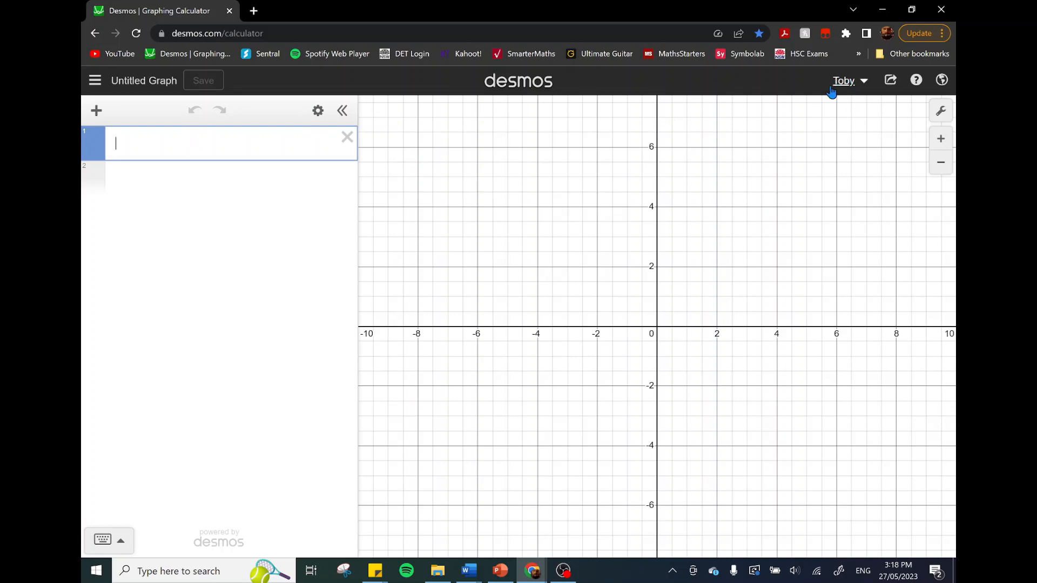
{"action": "left_click", "coordinate": [96, 81]}
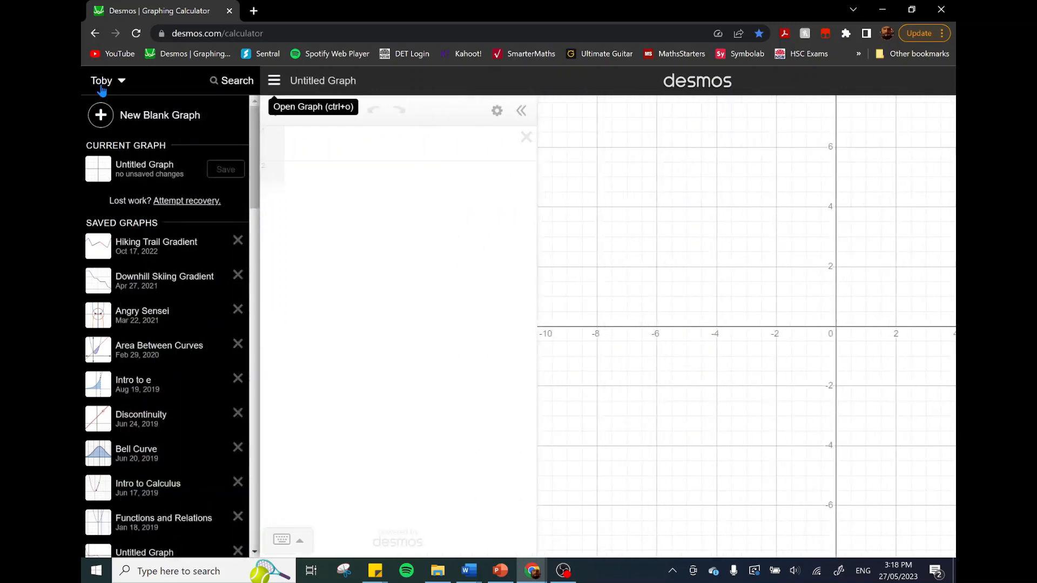
{"action": "left_click", "coordinate": [274, 80]}
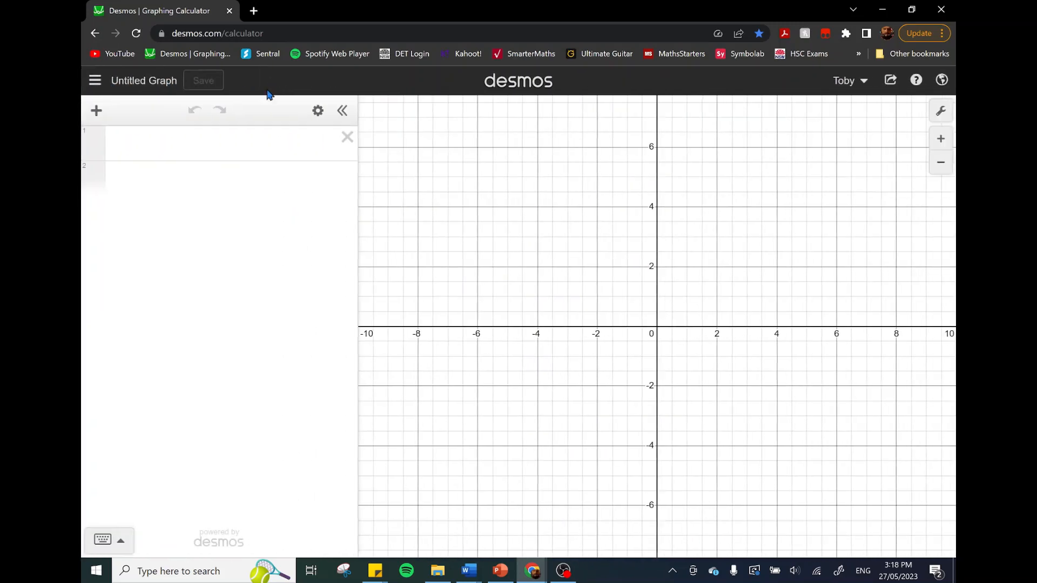
- Graph y = x^2 in the first expression line
{"action": "left_click", "coordinate": [209, 145]}
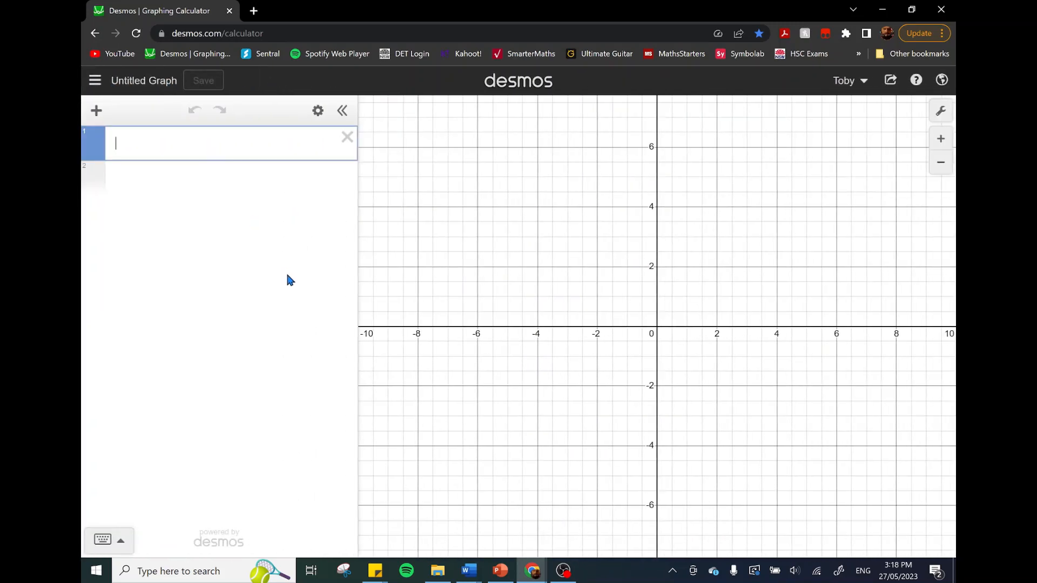
{"action": "type", "text": "y=x"}
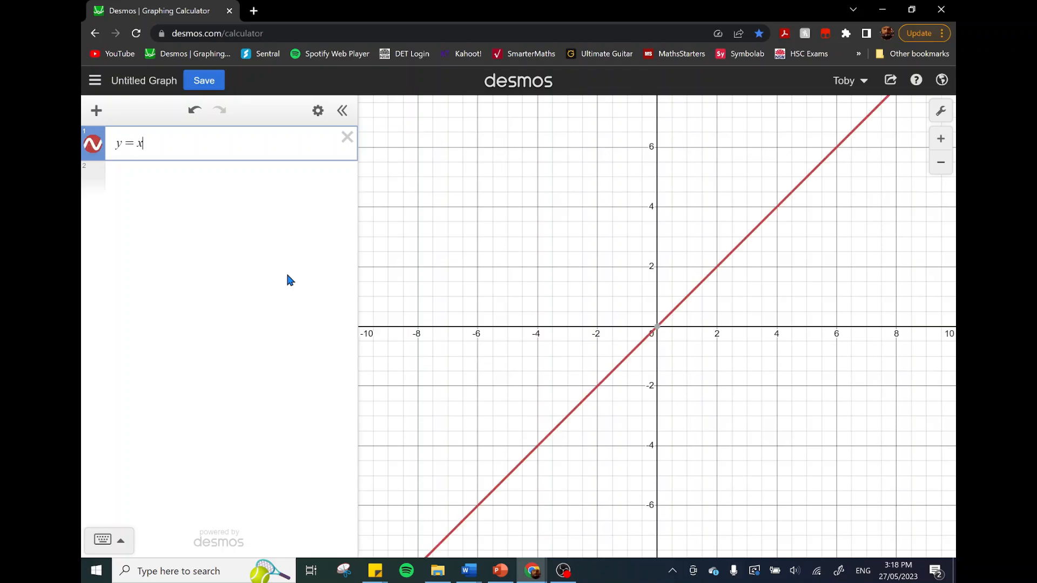
{"action": "type", "text": "^2"}
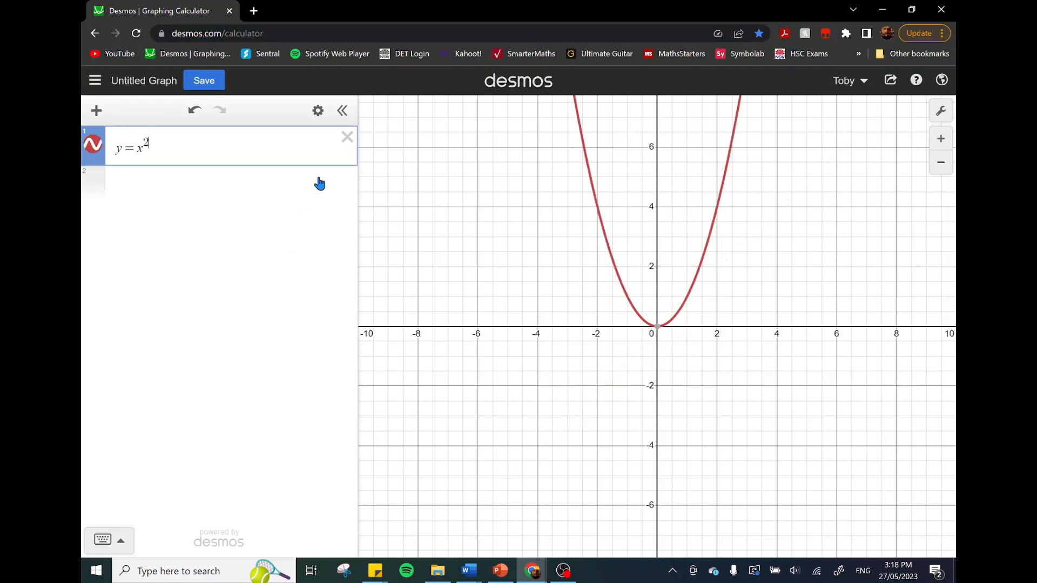
- Try switching the grid, axis numbers and axis arrows off and on in the graph settings
{"action": "left_click", "coordinate": [938, 114]}
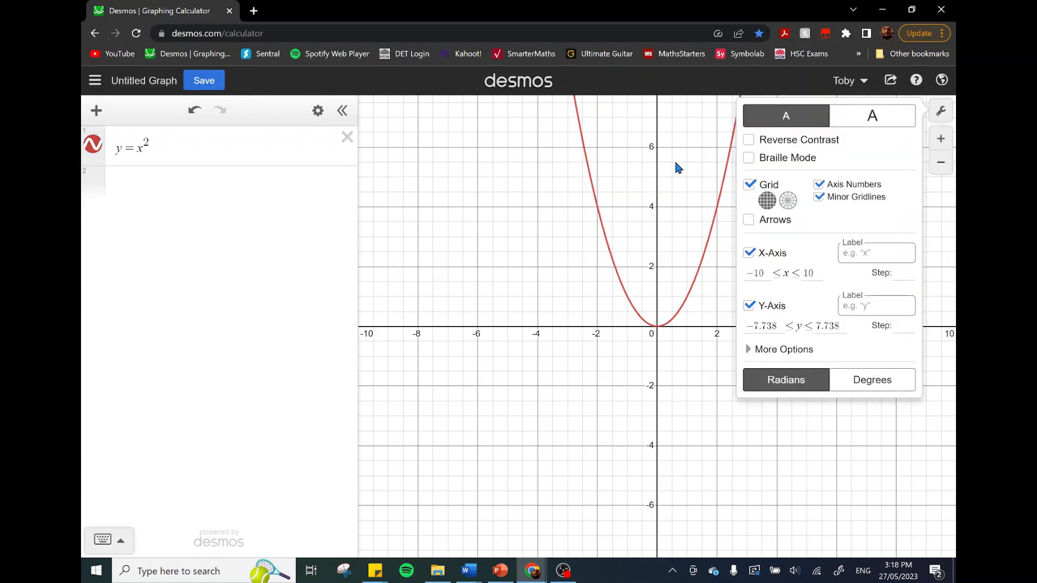
{"action": "left_click", "coordinate": [750, 185]}
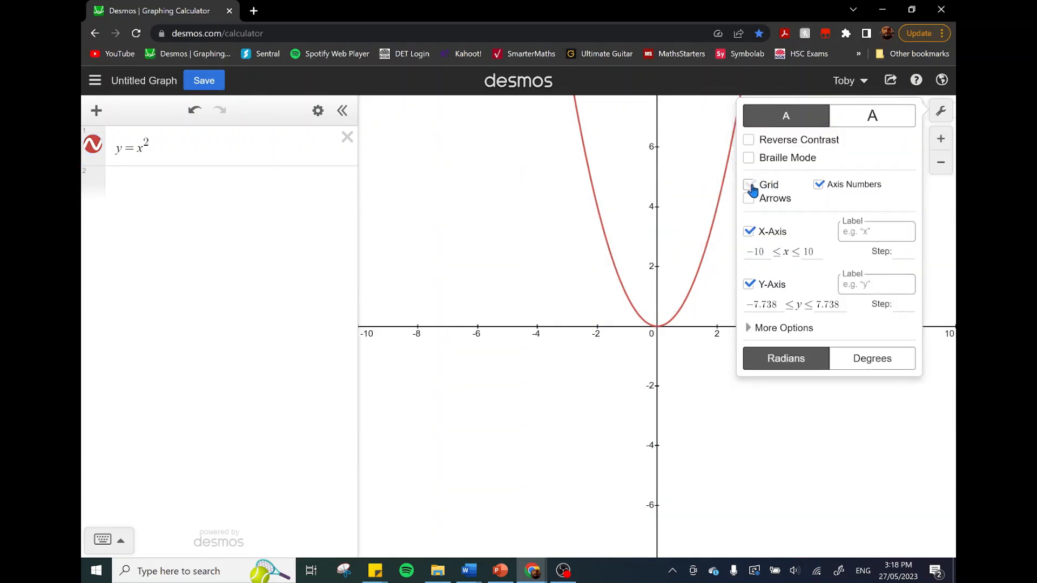
{"action": "left_click", "coordinate": [818, 185]}
{"action": "left_click", "coordinate": [818, 185]}
{"action": "left_click", "coordinate": [752, 186]}
{"action": "left_click", "coordinate": [751, 221]}
{"action": "left_click", "coordinate": [751, 222]}
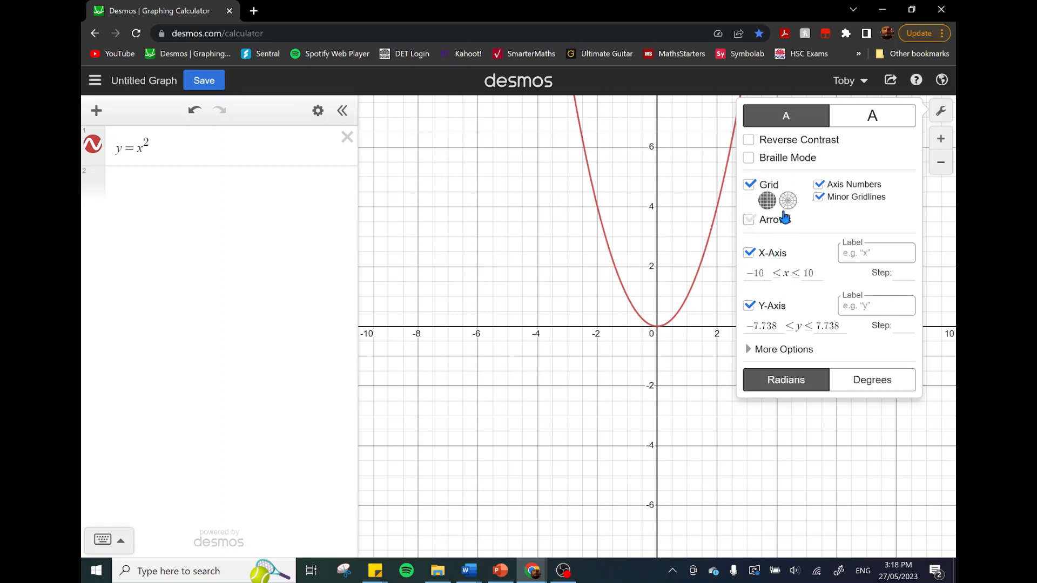
- Try Braille Mode for the expressions, switch it off again and close the graph settings
{"action": "left_click", "coordinate": [750, 160]}
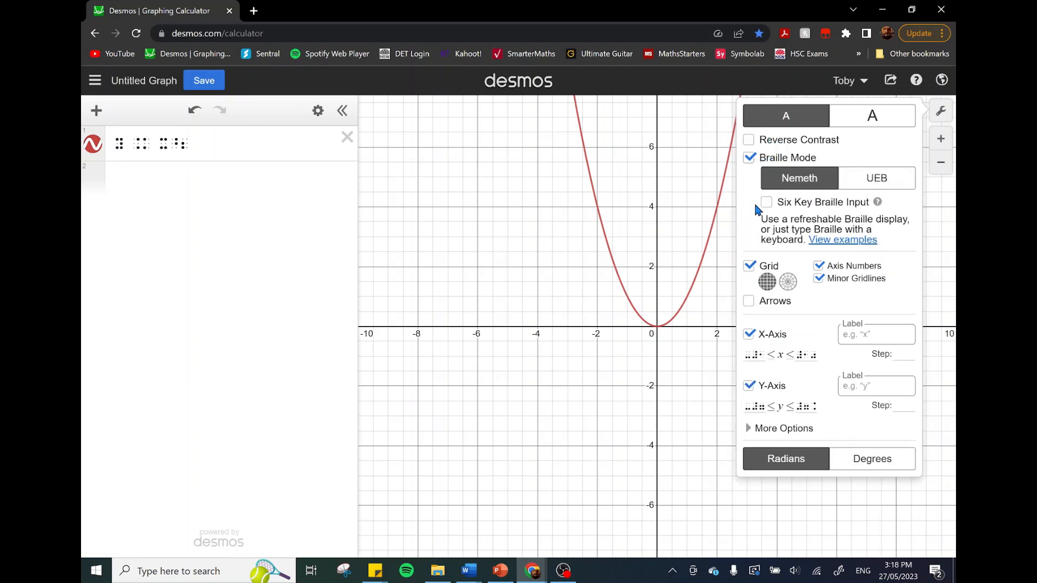
{"action": "left_click", "coordinate": [751, 157]}
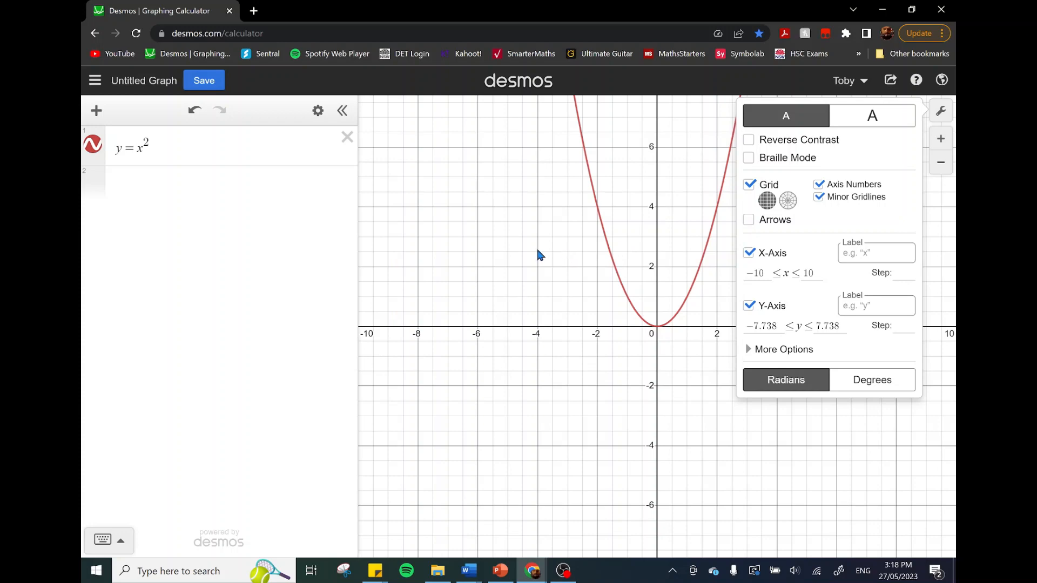
{"action": "left_click", "coordinate": [552, 270]}
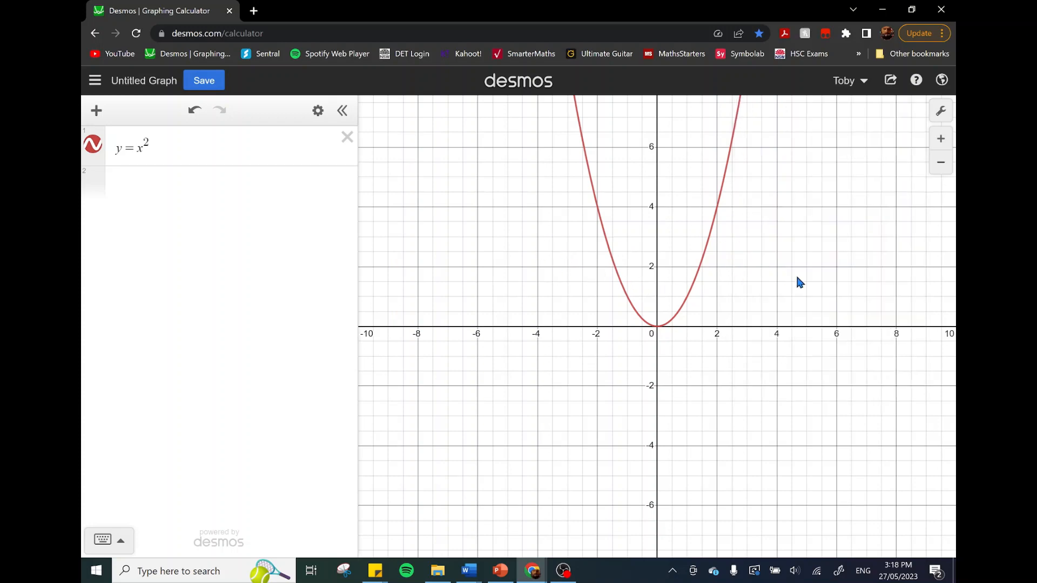
- Examine the parabola at different zoom levels and axis scales around the origin
{"action": "scroll", "coordinate": [657, 326], "scroll_direction": "down", "scroll_amount": 2}
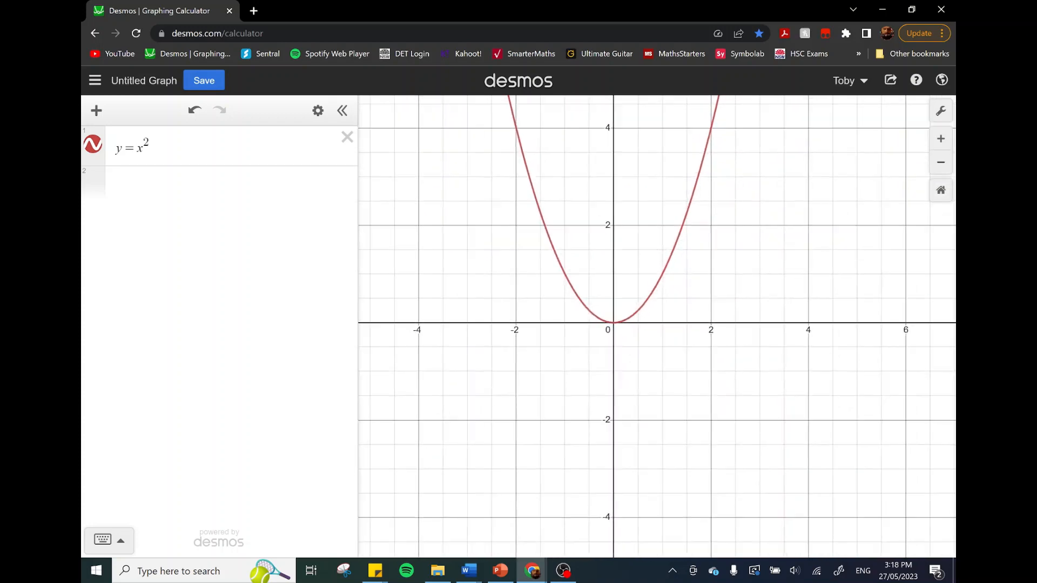
{"action": "scroll", "coordinate": [657, 323], "scroll_direction": "up", "scroll_amount": 2}
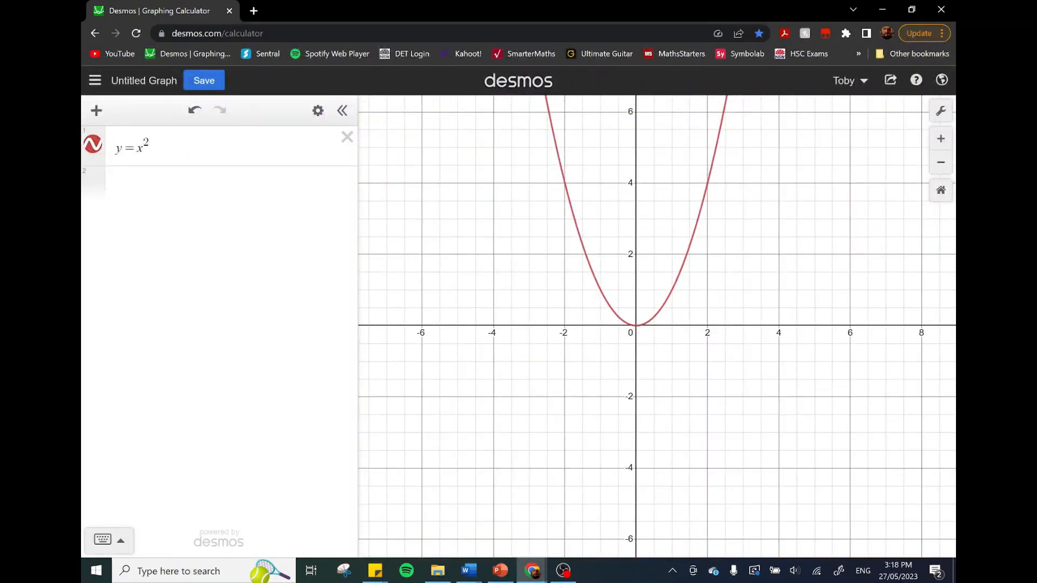
{"action": "scroll", "coordinate": [656, 326], "scroll_direction": "up", "scroll_amount": 2}
{"action": "scroll", "coordinate": [656, 326], "scroll_direction": "down", "scroll_amount": 2}
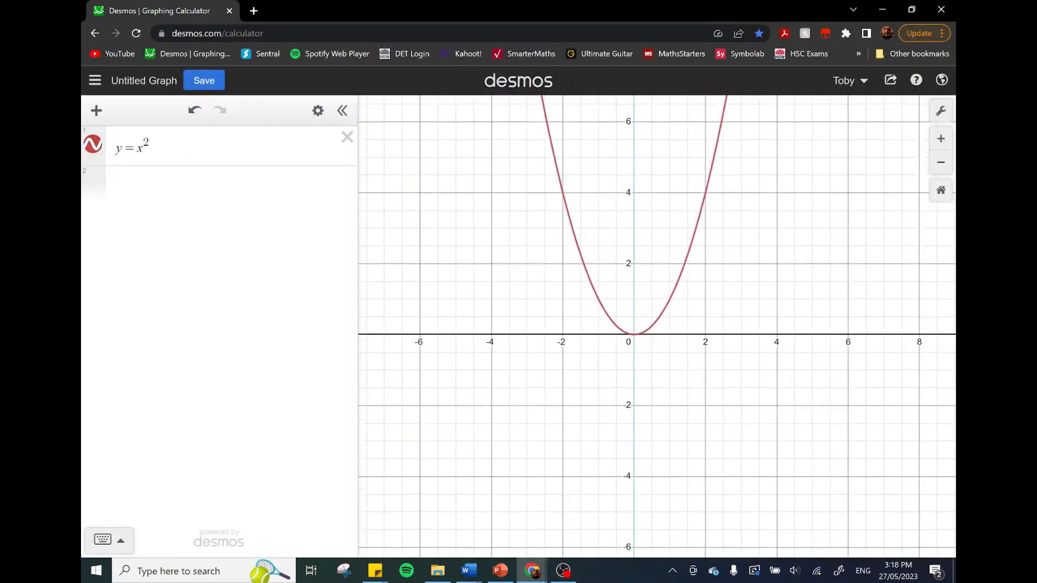
{"action": "scroll", "coordinate": [657, 327], "scroll_direction": "down", "scroll_amount": 2}
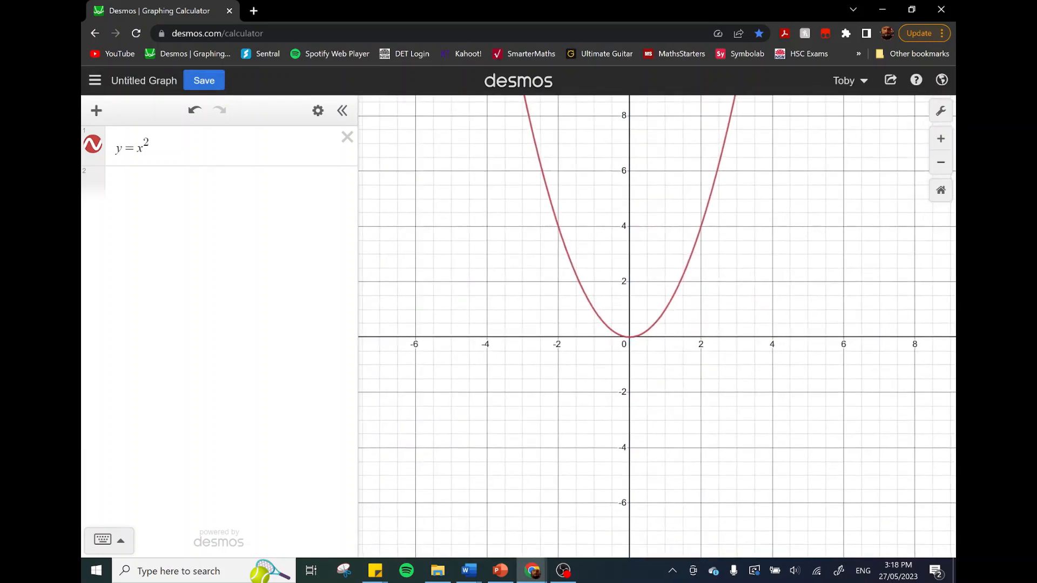
{"action": "scroll", "coordinate": [656, 326], "scroll_direction": "up", "scroll_amount": 2}
{"action": "scroll", "coordinate": [656, 326], "scroll_direction": "down", "scroll_amount": 1}
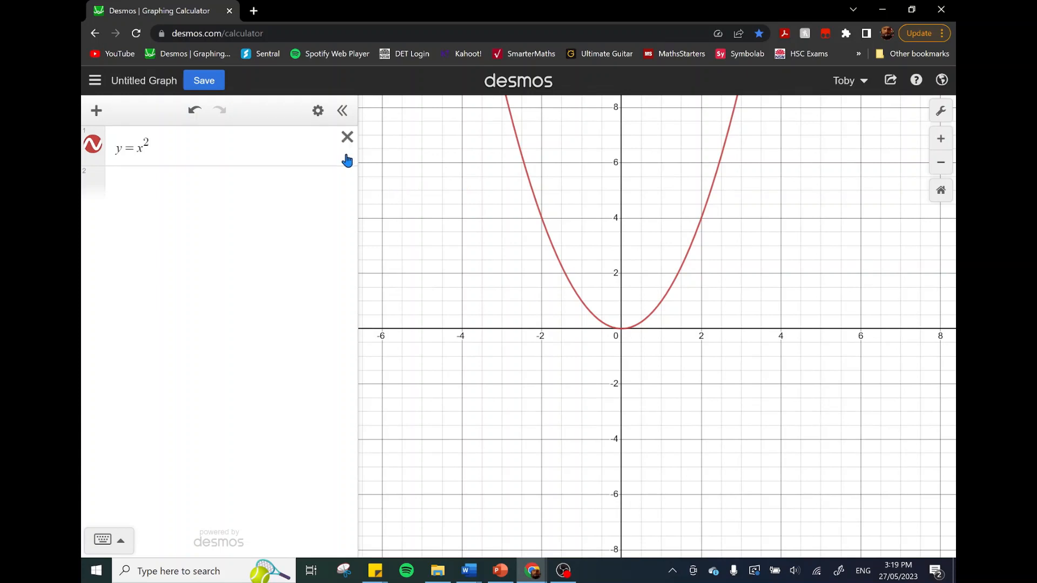
- Change the parabola's equation to y = ax^2 + c and add sliders for both a and c
{"action": "left_click", "coordinate": [136, 149]}
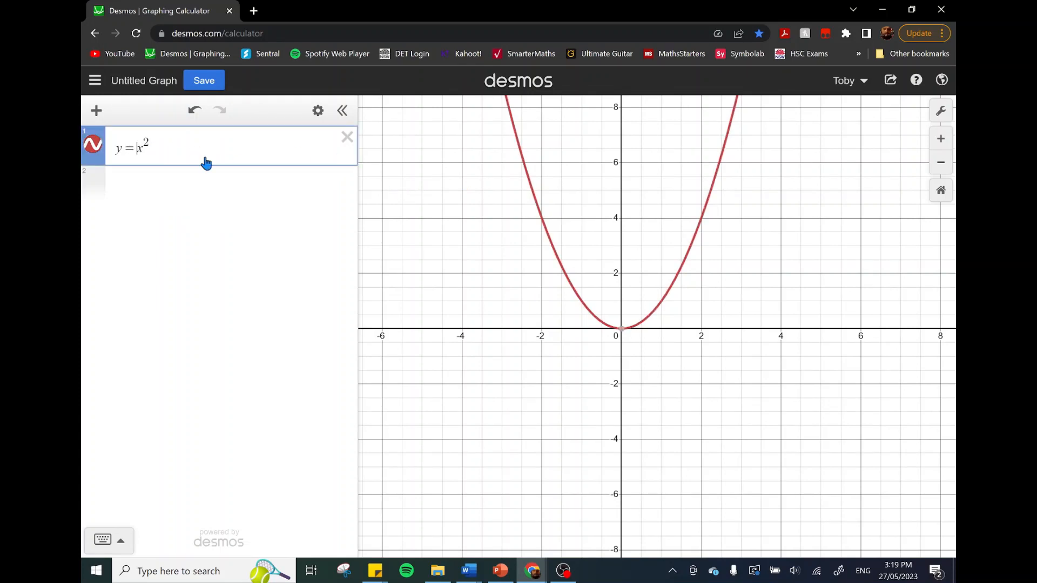
{"action": "type", "text": "a"}
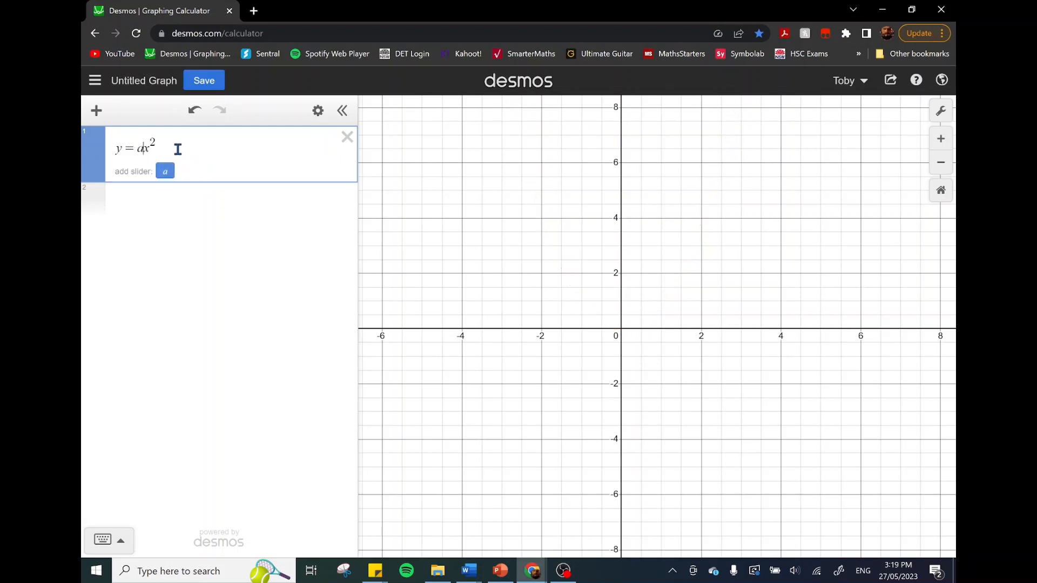
{"action": "left_click", "coordinate": [174, 149]}
{"action": "type", "text": "+c"}
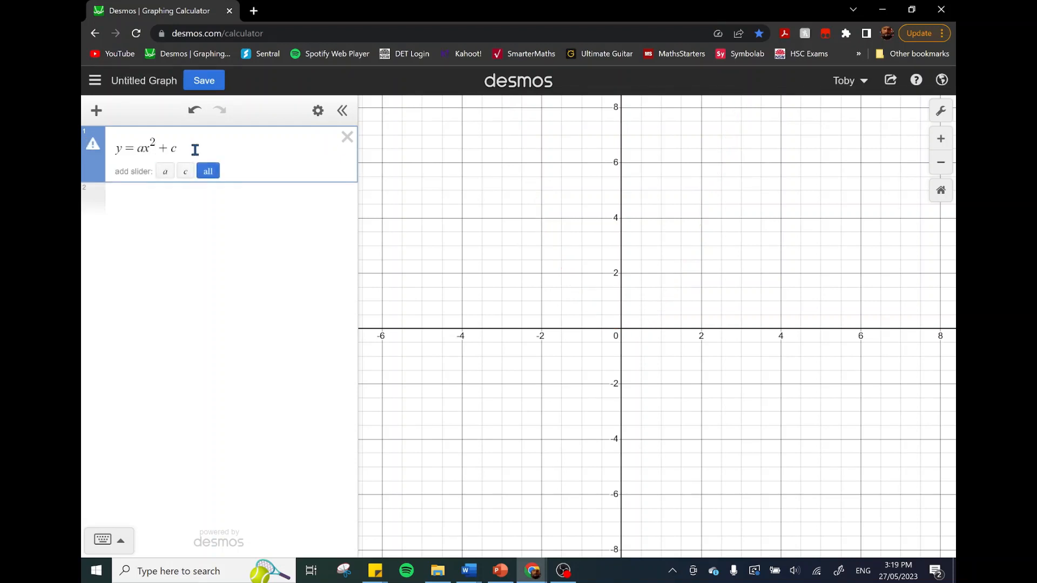
{"action": "left_click", "coordinate": [205, 172]}
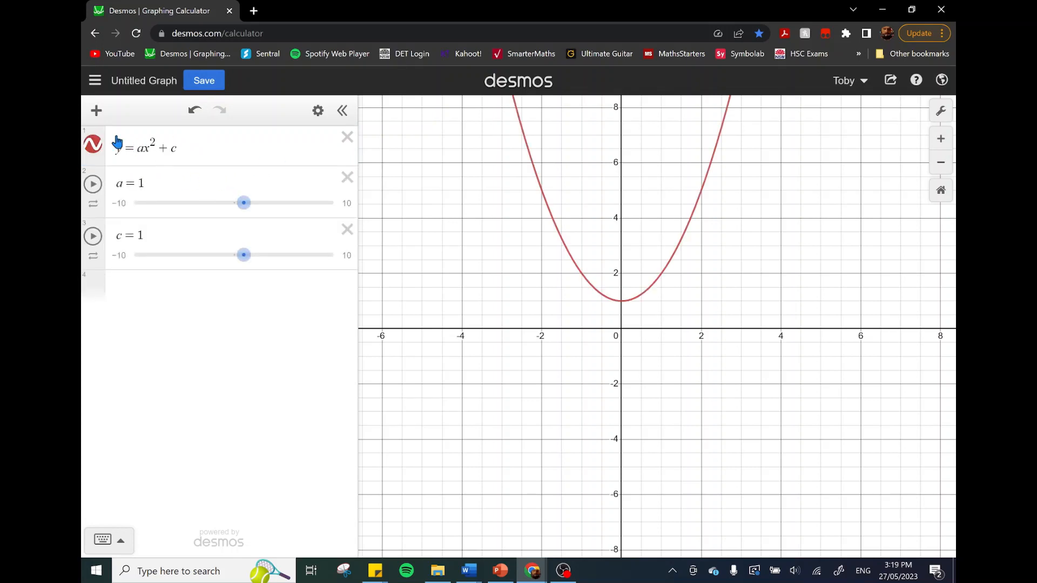
- Adjust the sliders to a = 0.8 and c = -4.1 to reshape and shift the parabola
{"action": "mouse_move", "coordinate": [251, 214]}
{"action": "left_mouse_down"}
{"action": "mouse_move", "coordinate": [236, 208]}
{"action": "mouse_move", "coordinate": [268, 207]}
{"action": "mouse_move", "coordinate": [248, 209]}
{"action": "left_mouse_up"}
{"action": "mouse_move", "coordinate": [244, 256]}
{"action": "left_mouse_down"}
{"action": "mouse_move", "coordinate": [227, 257]}
{"action": "mouse_move", "coordinate": [265, 256]}
{"action": "mouse_move", "coordinate": [224, 256]}
{"action": "mouse_move", "coordinate": [266, 256]}
{"action": "mouse_move", "coordinate": [225, 256]}
{"action": "mouse_move", "coordinate": [257, 256]}
{"action": "left_mouse_up"}
{"action": "mouse_move", "coordinate": [249, 204]}
{"action": "left_mouse_down"}
{"action": "mouse_move", "coordinate": [261, 205]}
{"action": "mouse_move", "coordinate": [242, 204]}
{"action": "left_mouse_up"}
{"action": "left_click_drag", "start_coordinate": [256, 254], "coordinate": [193, 255]}
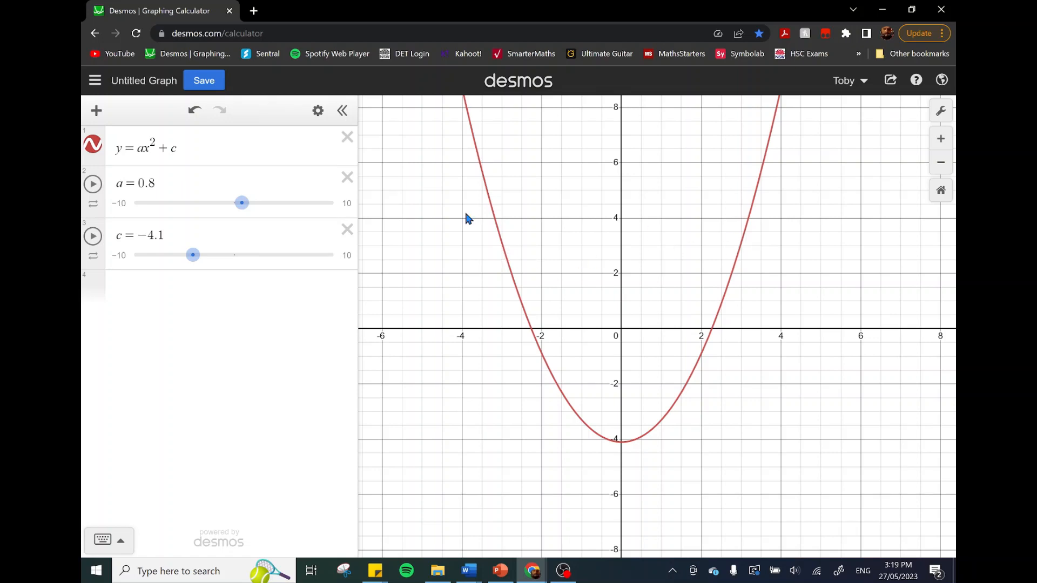
- Restrict the parabola with the conditions {-3 < x < 3} and {y > 2} after its equation
{"action": "left_click", "coordinate": [184, 150]}
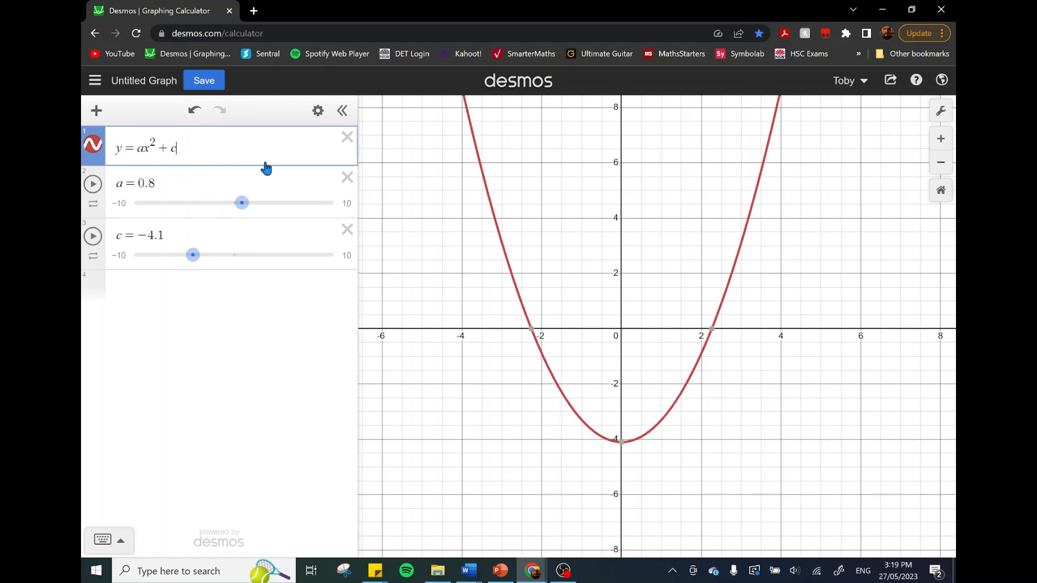
{"action": "type", "text": "{"}
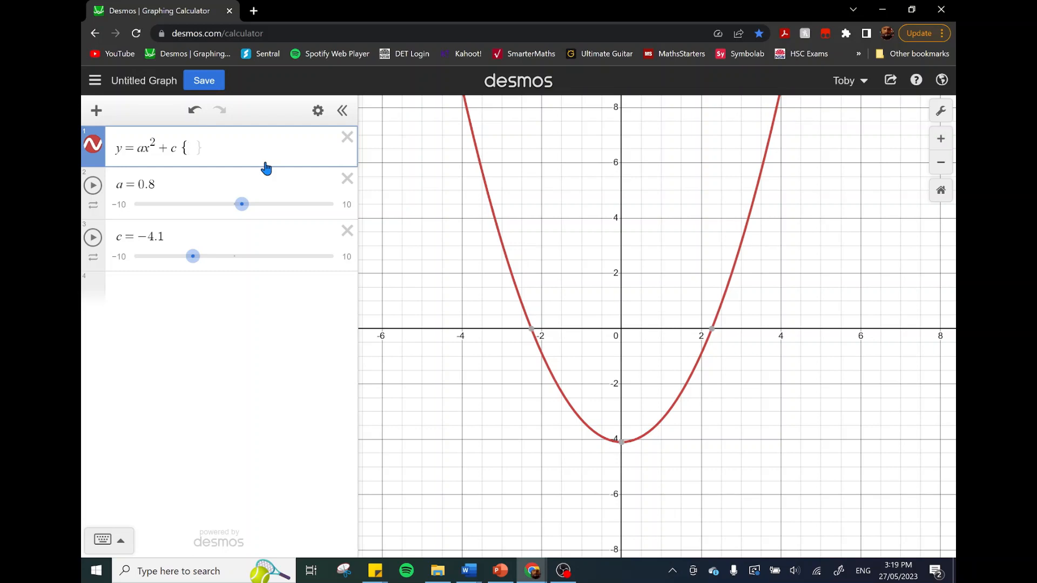
{"action": "type", "text": "-3<"}
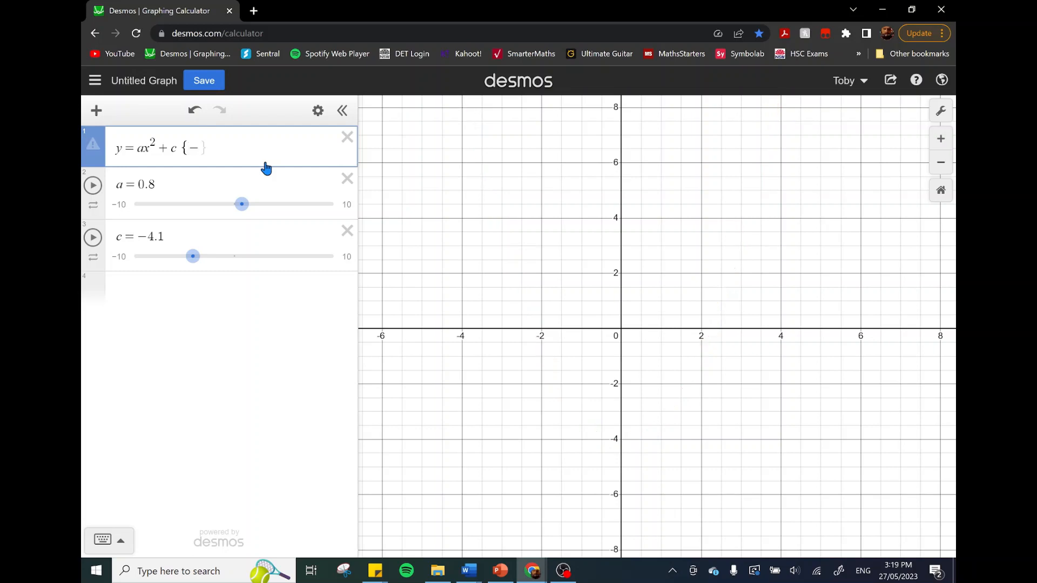
{"action": "type", "text": "x<3"}
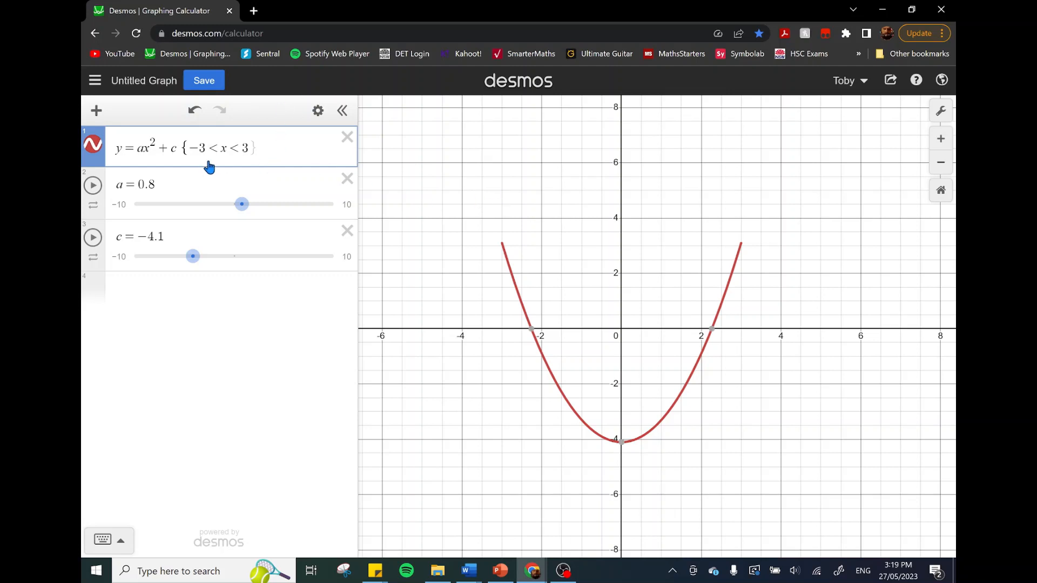
{"action": "type", "text": "}{y>2"}
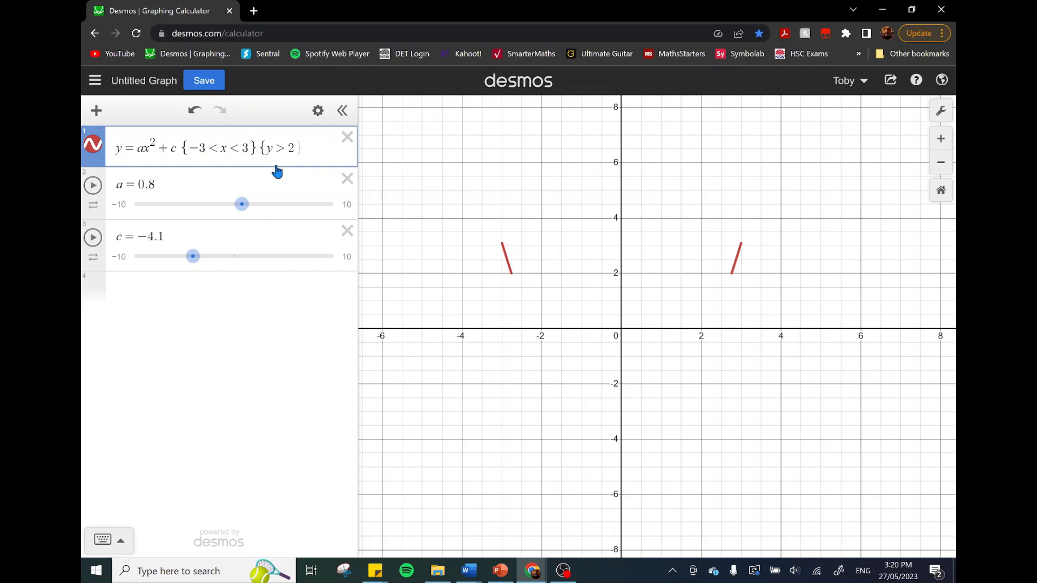
{"action": "type", "text": "}"}
- Remove the x and y restrictions so the expression is y = ax^2 + c again
{"action": "key", "text": "BackSpace"}
{"action": "key", "text": "BackSpace"}
{"action": "key", "text": "BackSpace"}
{"action": "key", "text": "BackSpace"}
{"action": "key", "text": "BackSpace"}
{"action": "key", "text": "BackSpace"}
{"action": "key", "text": "BackSpace"}
{"action": "key", "text": "BackSpace"}
{"action": "key", "text": "BackSpace"}
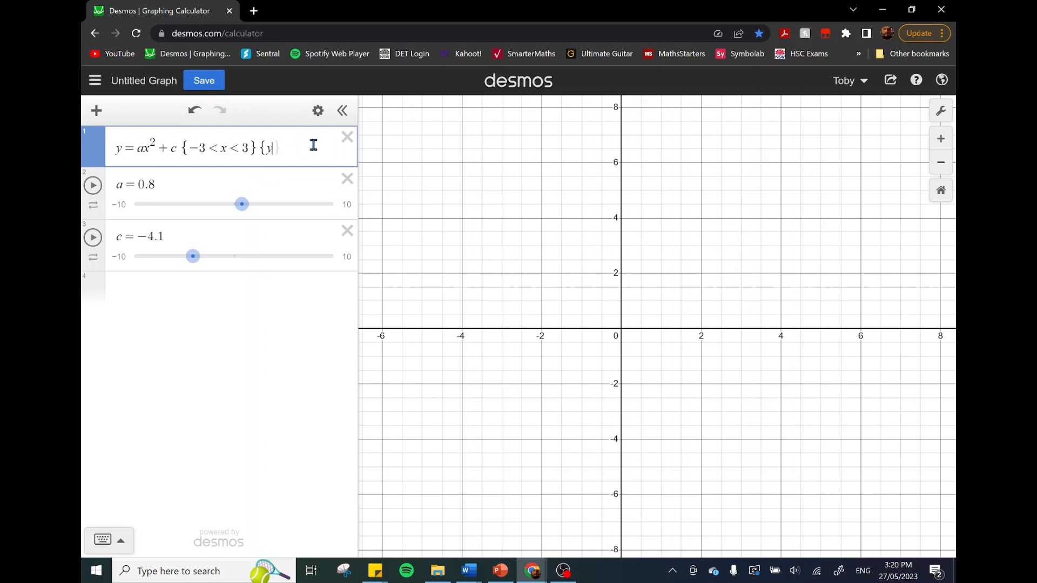
{"action": "key", "text": "BackSpace"}
{"action": "key", "text": "BackSpace"}
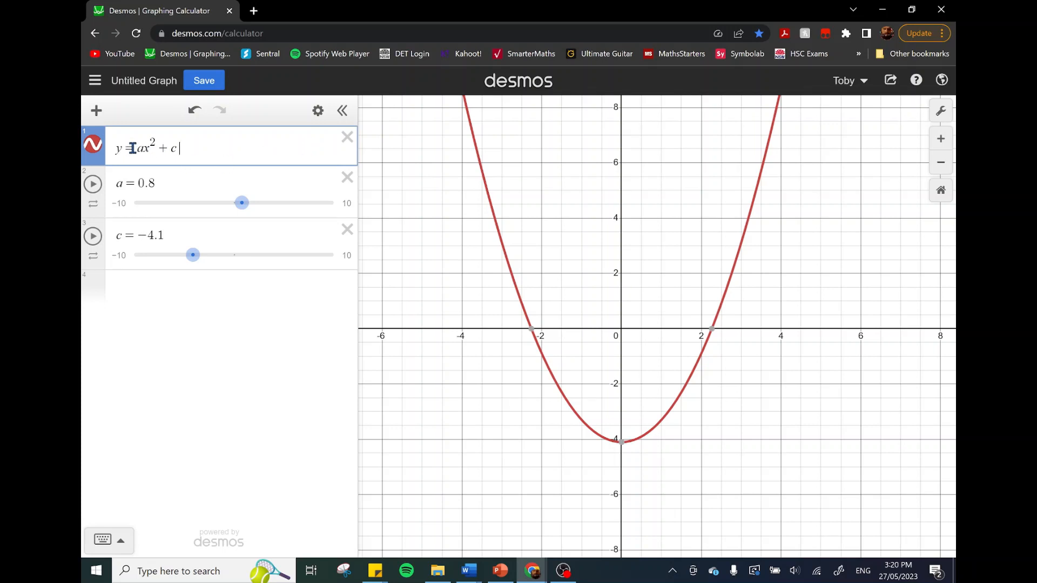
- Turn the equation into the inequality y > ax^2 + c to shade the region inside the parabola
{"action": "key", "text": "BackSpace"}
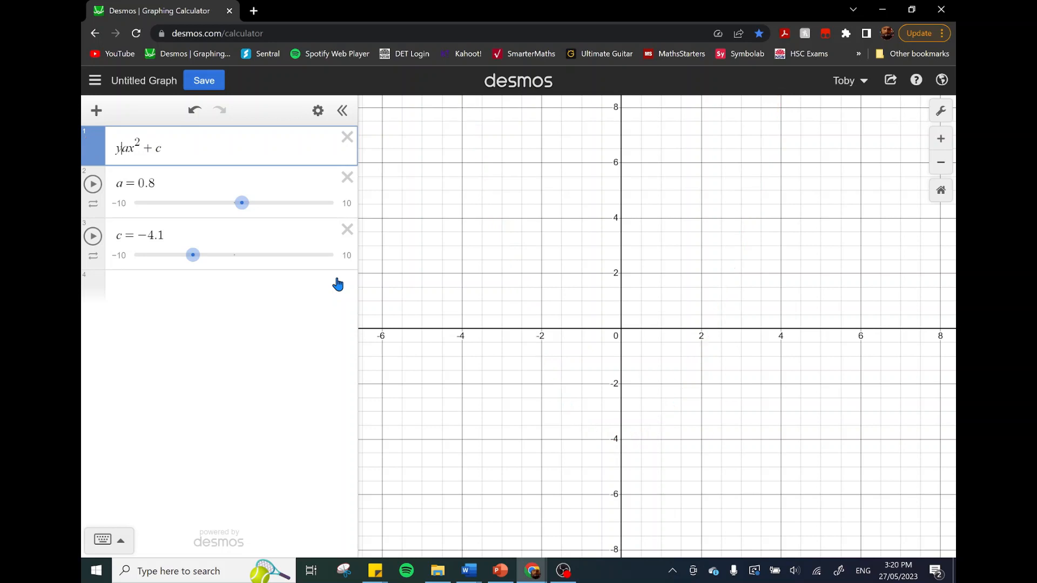
{"action": "type", "text": "<"}
{"action": "key", "text": "BackSpace"}
{"action": "type", "text": ">"}
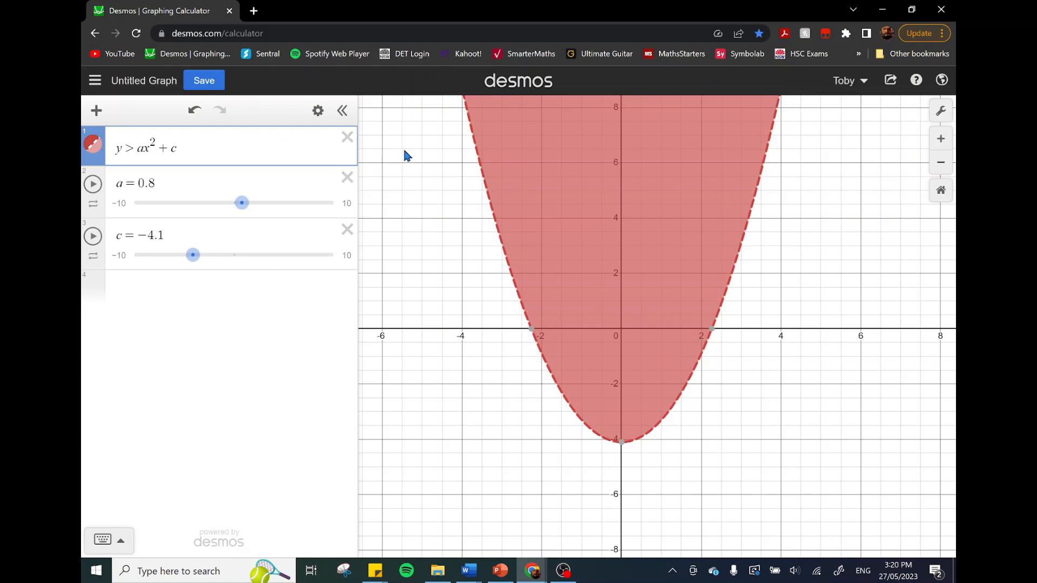
- Colour the shaded inequality orange and turn off its boundary lines
{"action": "left_click", "coordinate": [93, 144]}
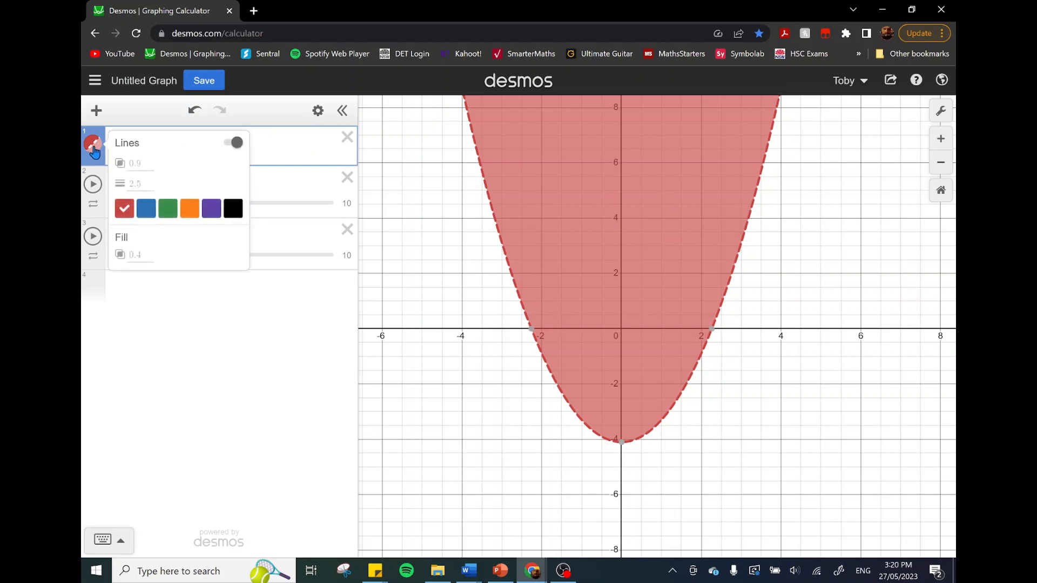
{"action": "left_click", "coordinate": [147, 209]}
{"action": "left_click", "coordinate": [169, 210]}
{"action": "left_click", "coordinate": [190, 209]}
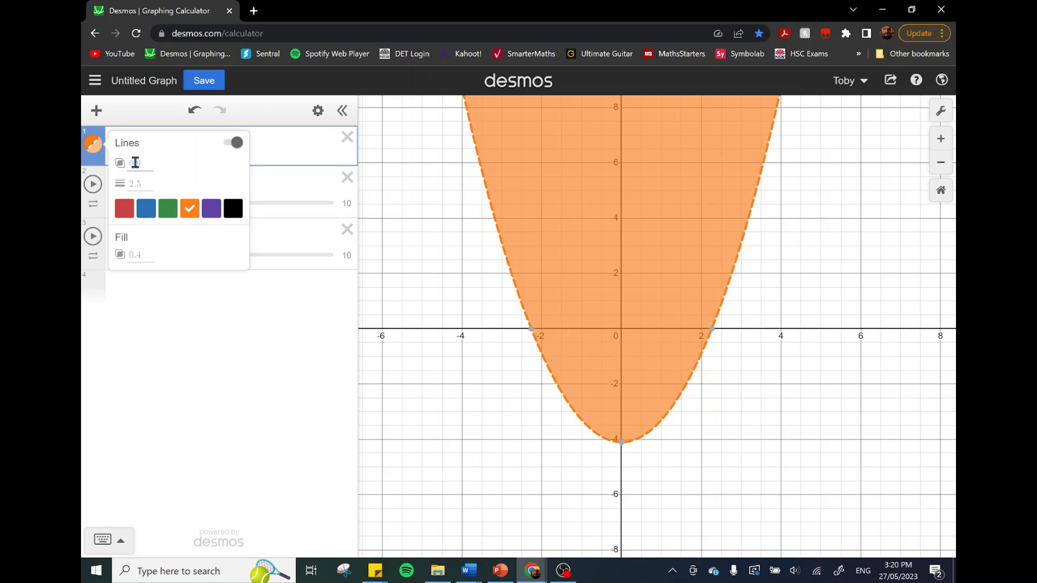
{"action": "left_click", "coordinate": [232, 144]}
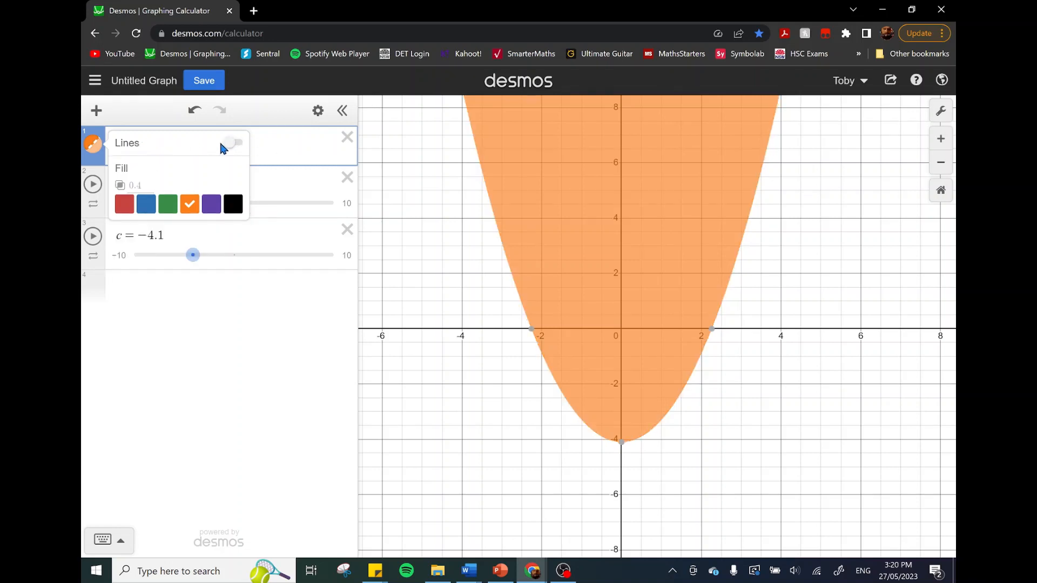
- Try the inequality's boundary line on and off again, and close its style options
{"action": "left_click", "coordinate": [234, 145]}
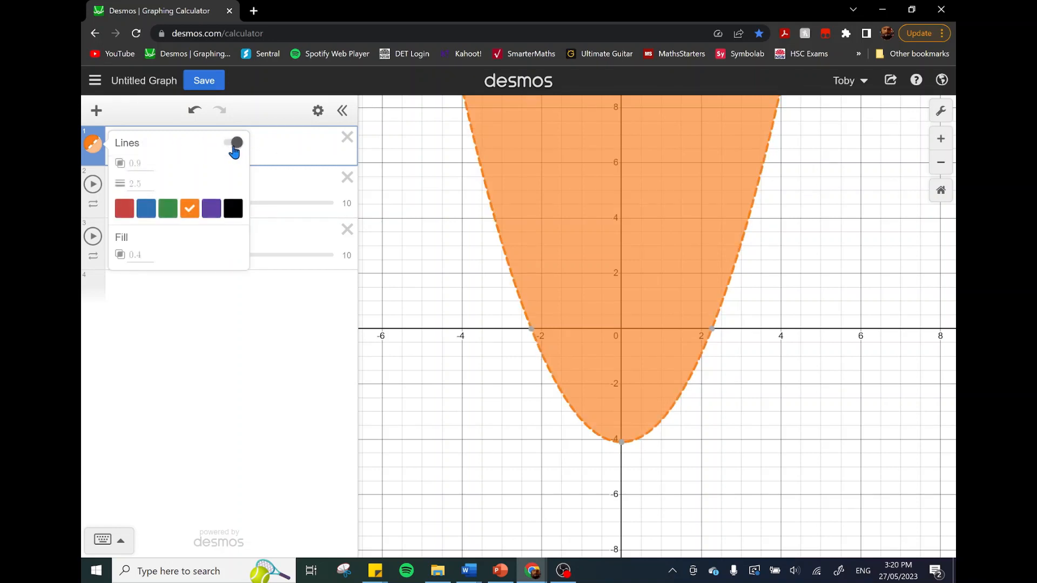
{"action": "left_click", "coordinate": [233, 144]}
{"action": "left_click", "coordinate": [93, 144]}
- Change the inequality back to the equation y = ax^2 + c and turn its line on
{"action": "left_click", "coordinate": [138, 147]}
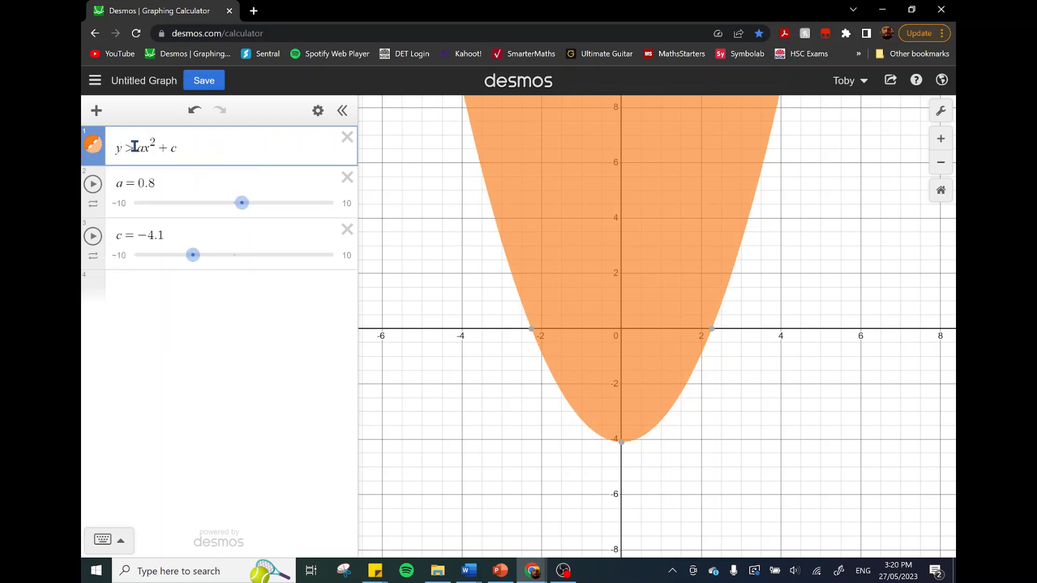
{"action": "key", "text": "BackSpace"}
{"action": "key", "text": "BackSpace"}
{"action": "type", "text": "y="}
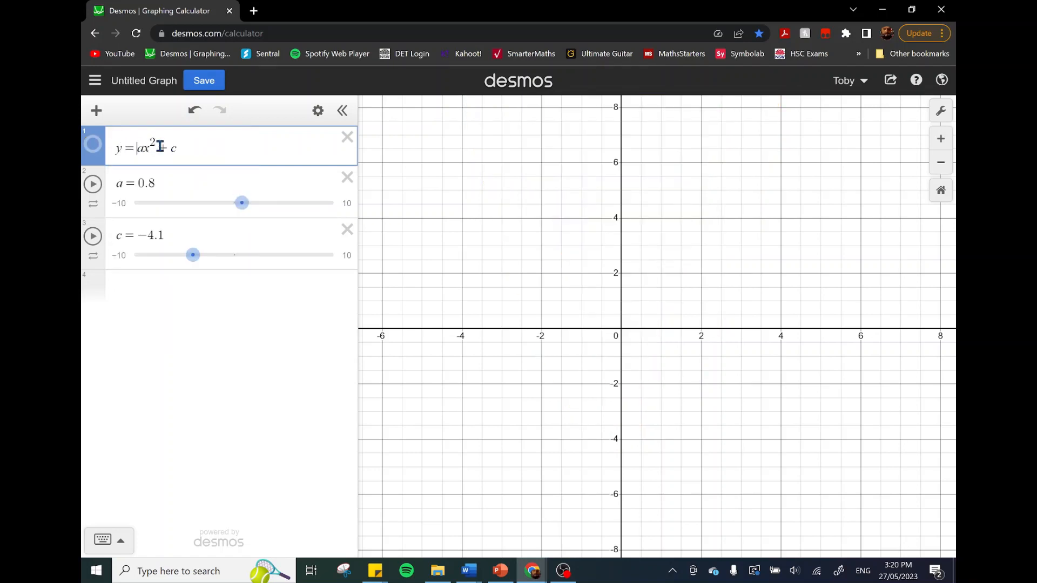
{"action": "left_click", "coordinate": [91, 148]}
{"action": "left_click", "coordinate": [233, 143]}
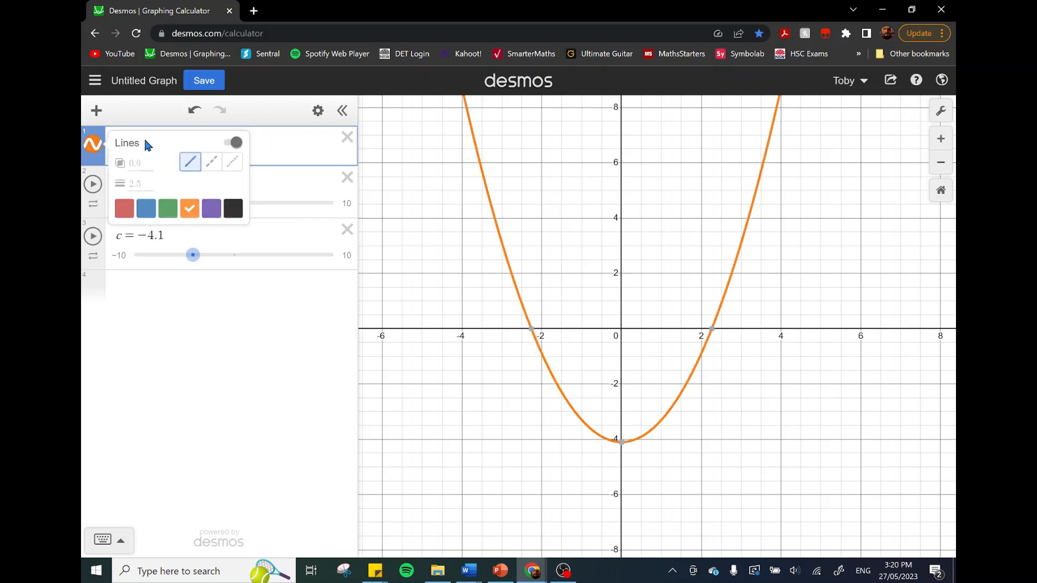
- Try the parabola as a blue dotted curve, and finish with a solid red line
{"action": "left_click", "coordinate": [125, 211]}
{"action": "left_click", "coordinate": [146, 213]}
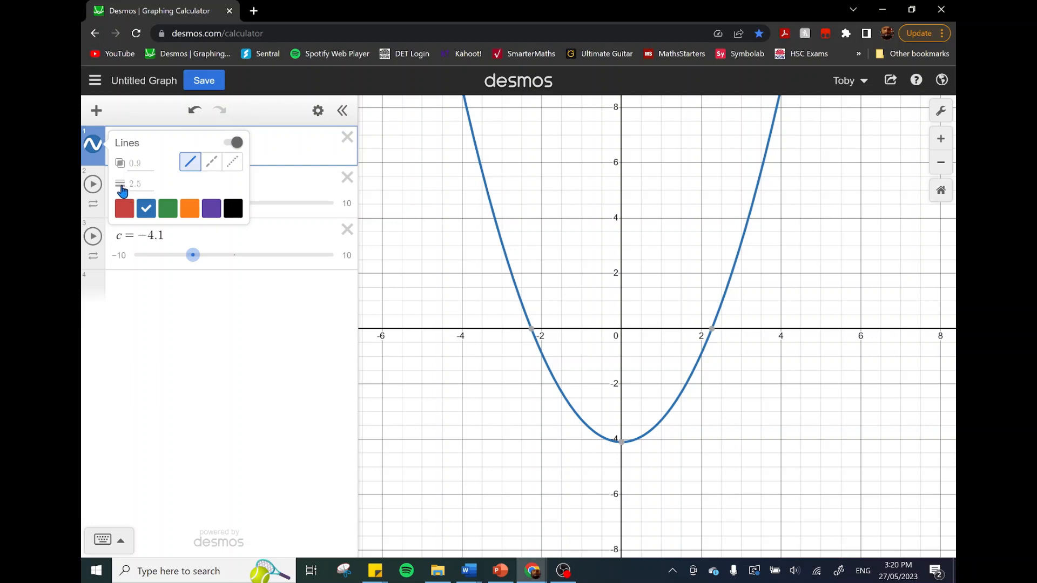
{"action": "left_click", "coordinate": [214, 165]}
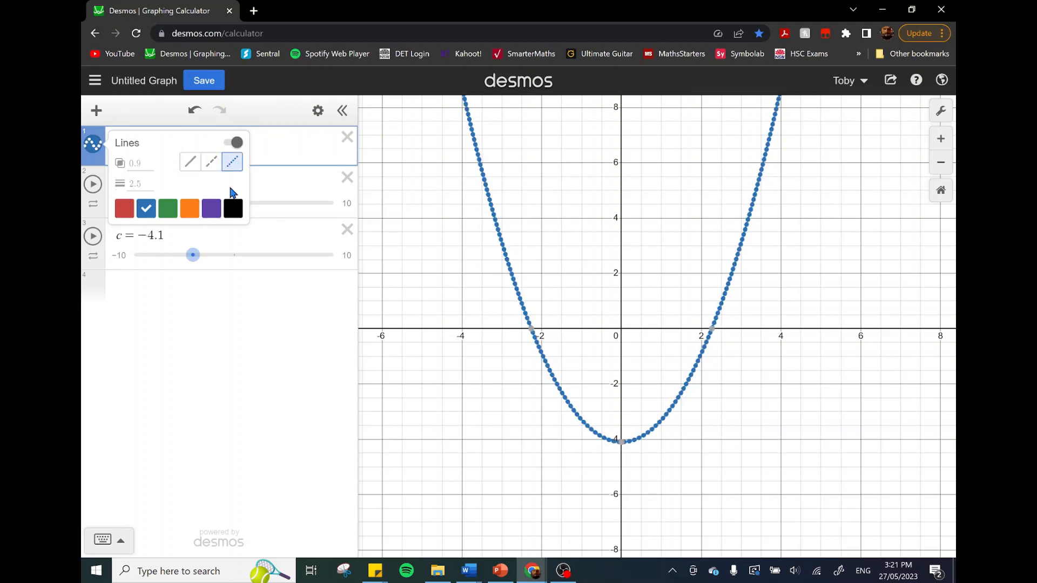
{"action": "left_click", "coordinate": [126, 207]}
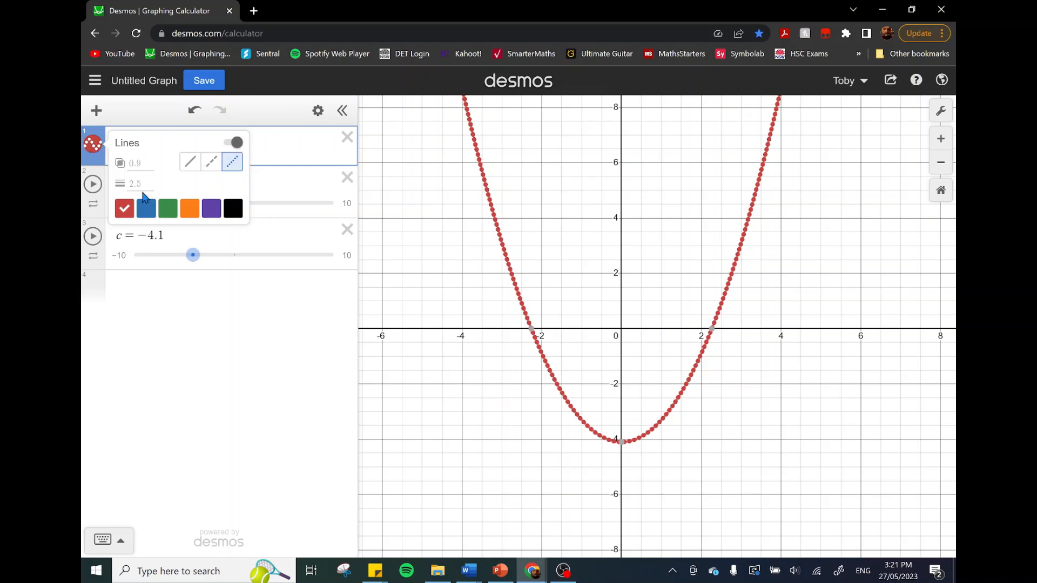
{"action": "left_click", "coordinate": [192, 164]}
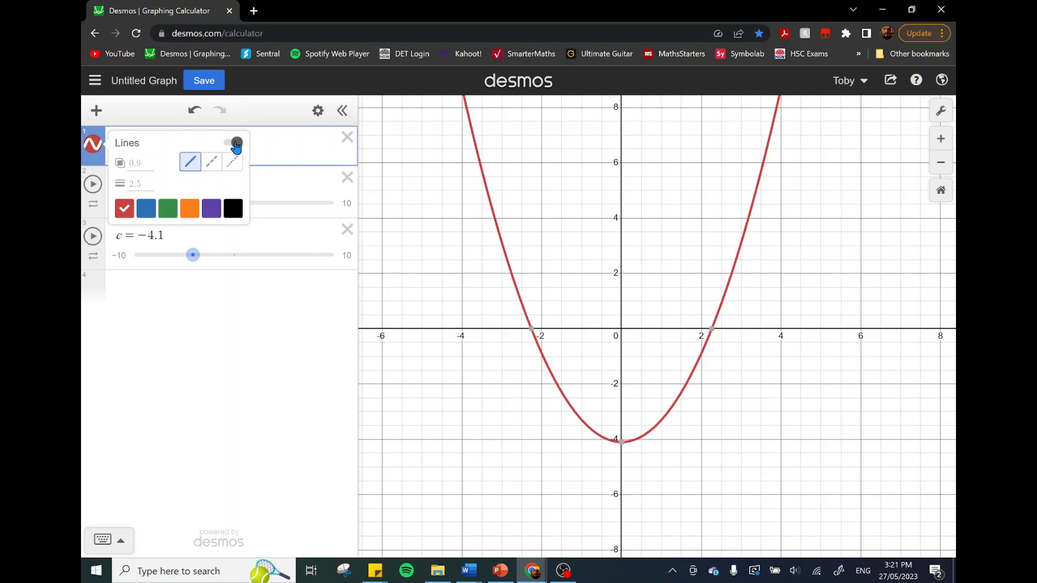
- Hide the parabola's line and delete its equation along with the a and c sliders
{"action": "left_click", "coordinate": [236, 144]}
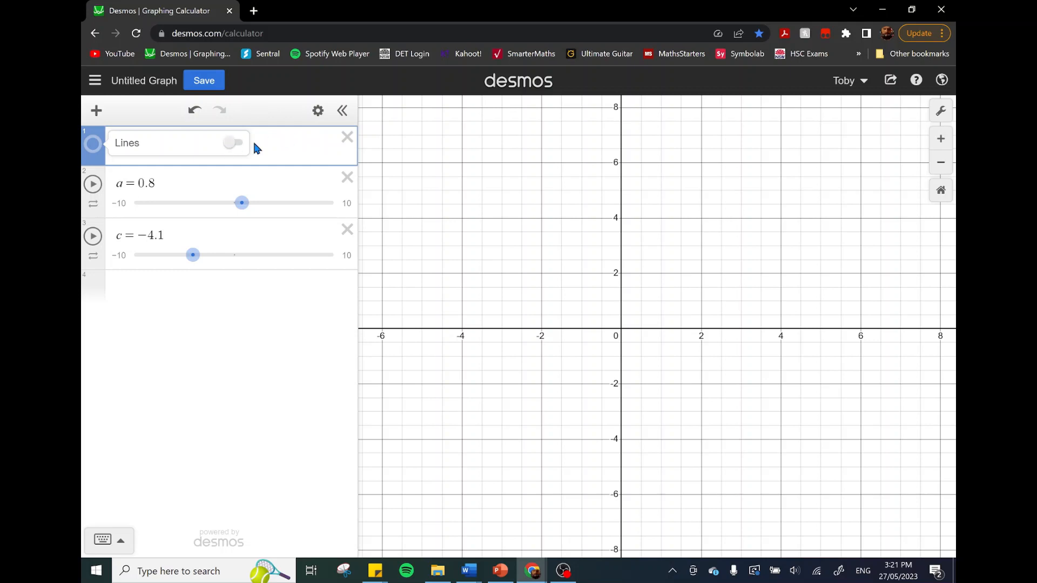
{"action": "left_click", "coordinate": [351, 142]}
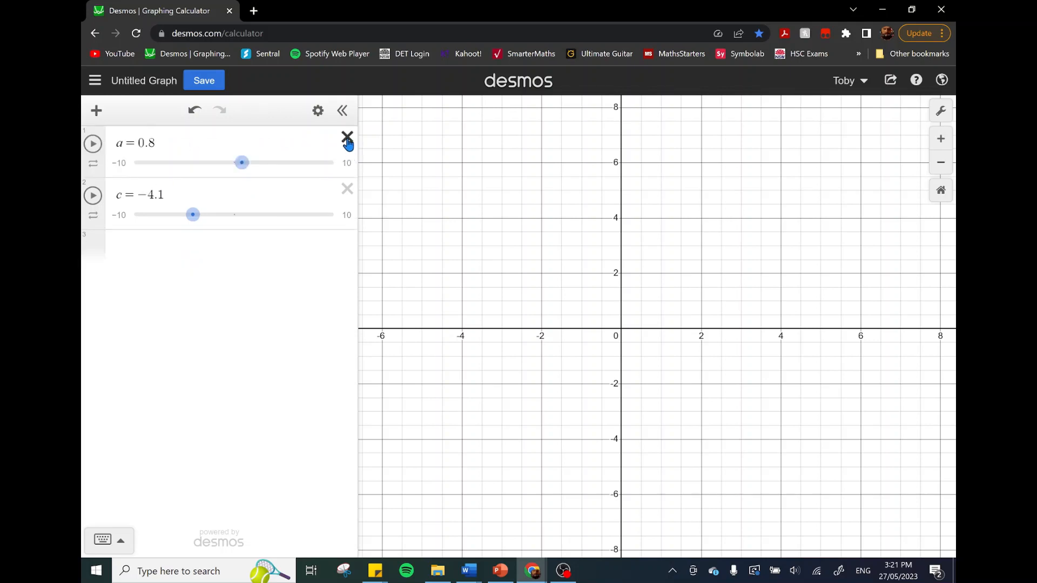
{"action": "left_click", "coordinate": [347, 139]}
{"action": "left_click", "coordinate": [347, 138]}
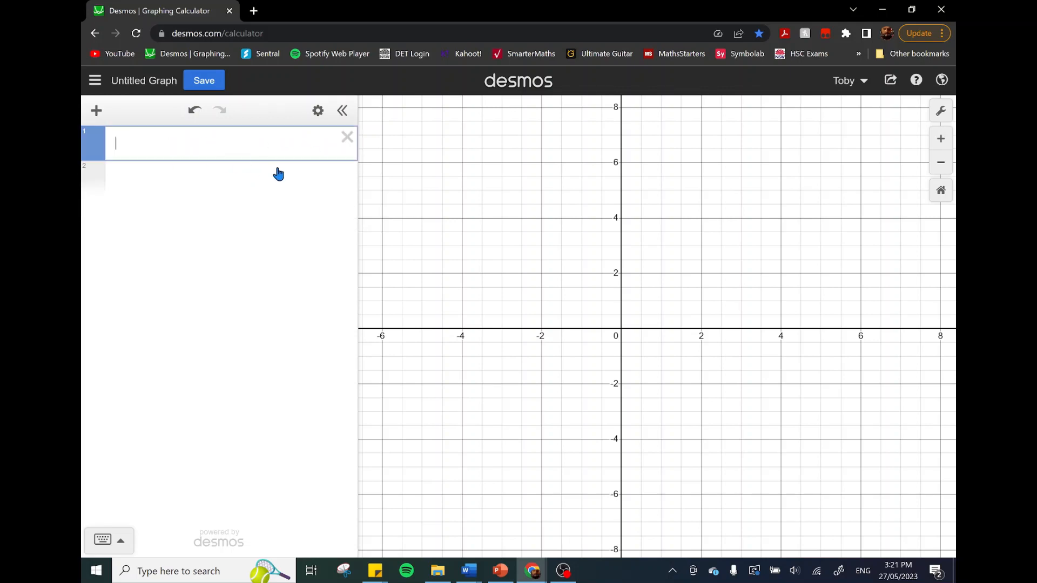
- Graph f(x) = ax + k with sliders for a and k, and set k to 0
{"action": "type", "text": "f(x)"}
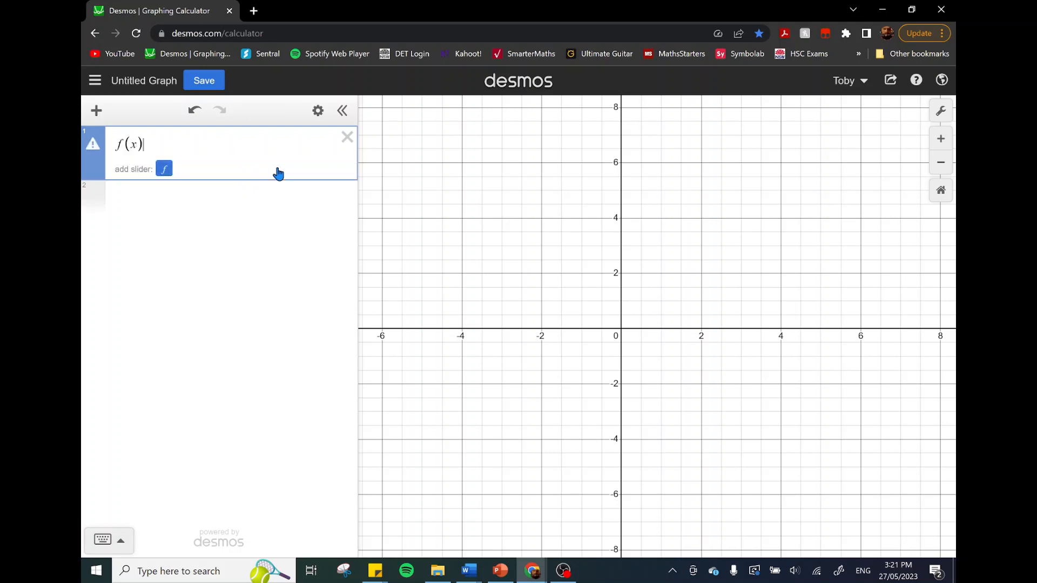
{"action": "type", "text": "=x+"}
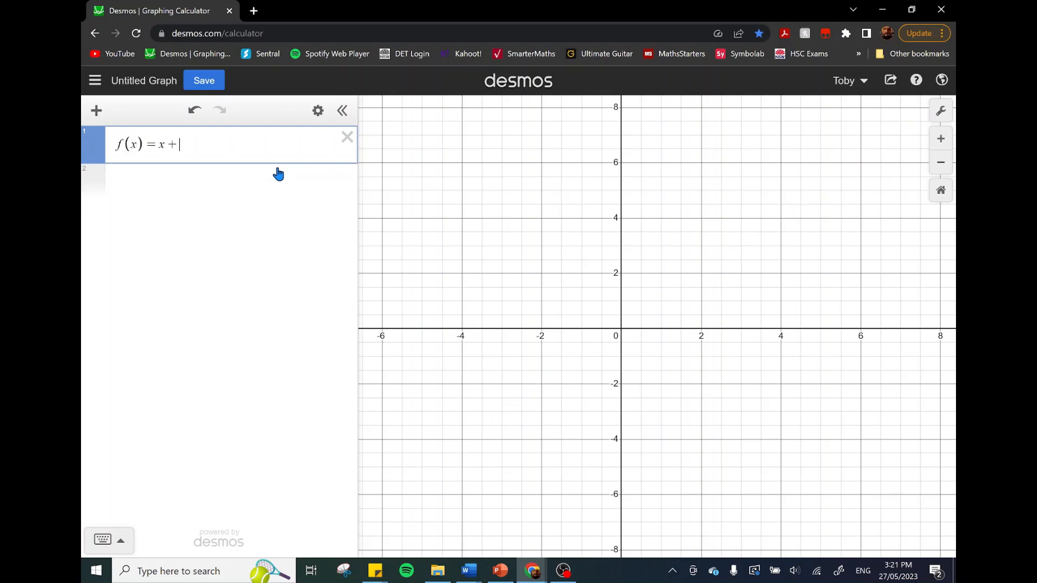
{"action": "type", "text": "k"}
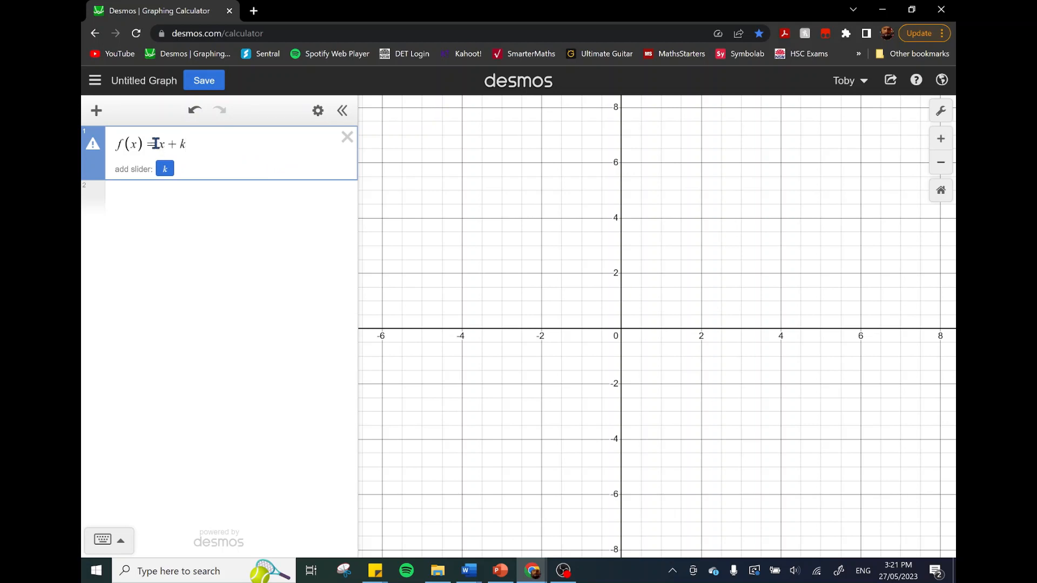
{"action": "type", "text": "a"}
{"action": "left_click", "coordinate": [209, 169]}
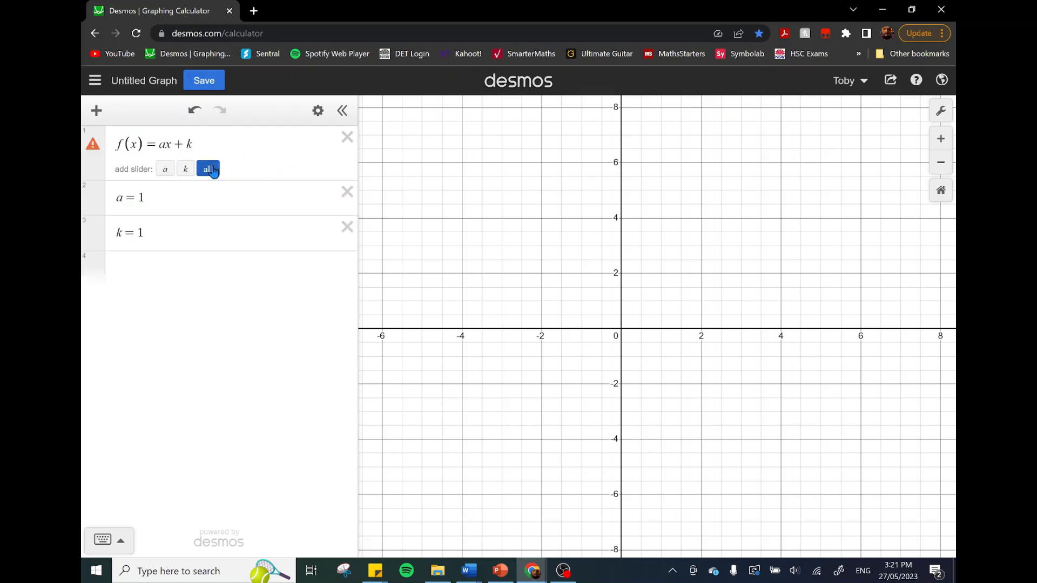
{"action": "left_click_drag", "start_coordinate": [243, 200], "coordinate": [233, 252]}
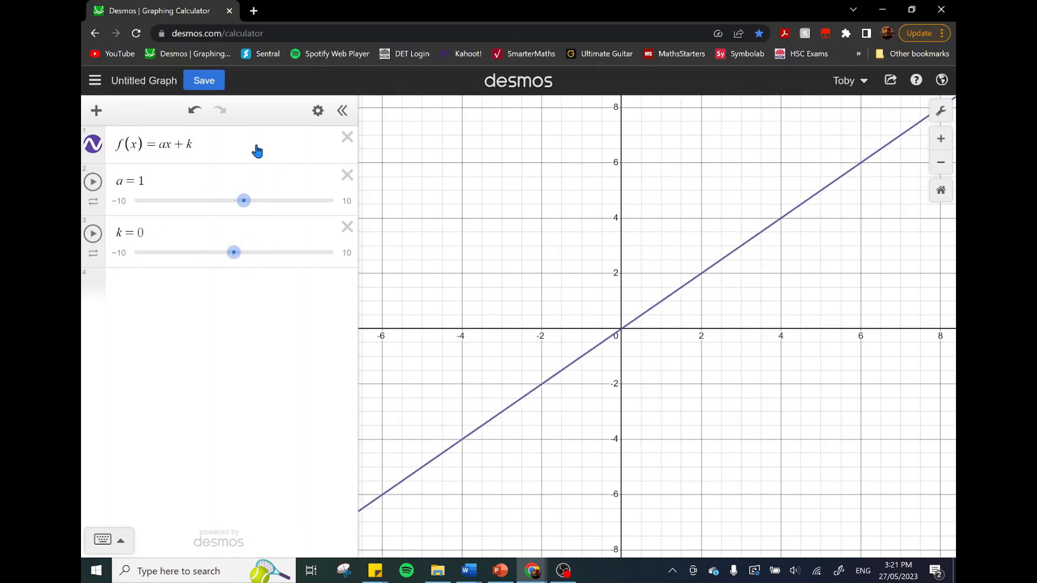
- Delete the linear function f(x) together with its a and k sliders
{"action": "left_click", "coordinate": [348, 140]}
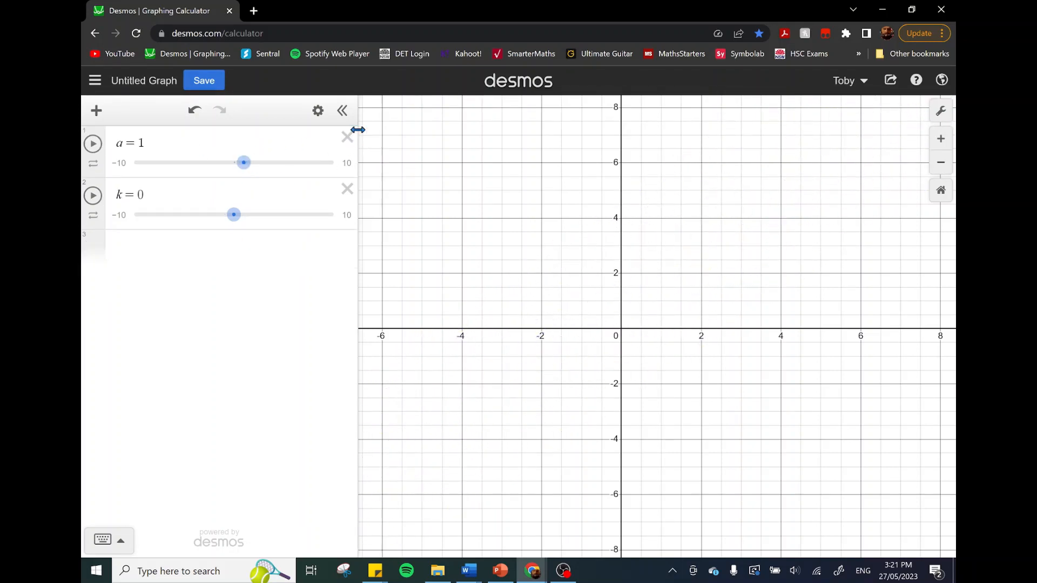
{"action": "left_click", "coordinate": [347, 137]}
{"action": "left_click", "coordinate": [347, 138]}
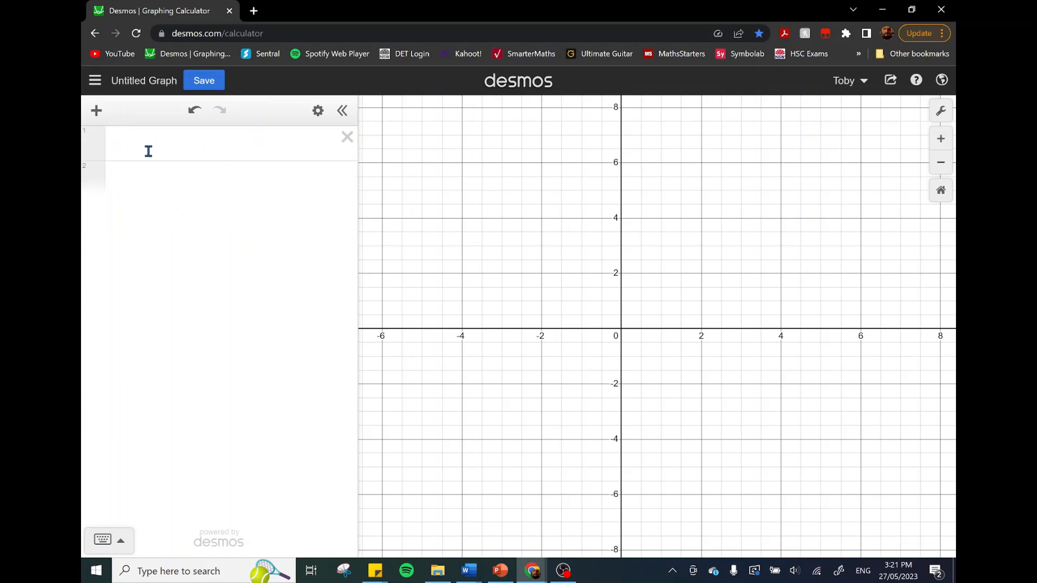
- Graph the cubic y = k(x − a)(x − b)(x − c) with sliders for k, a, b and c
{"action": "left_click", "coordinate": [149, 151]}
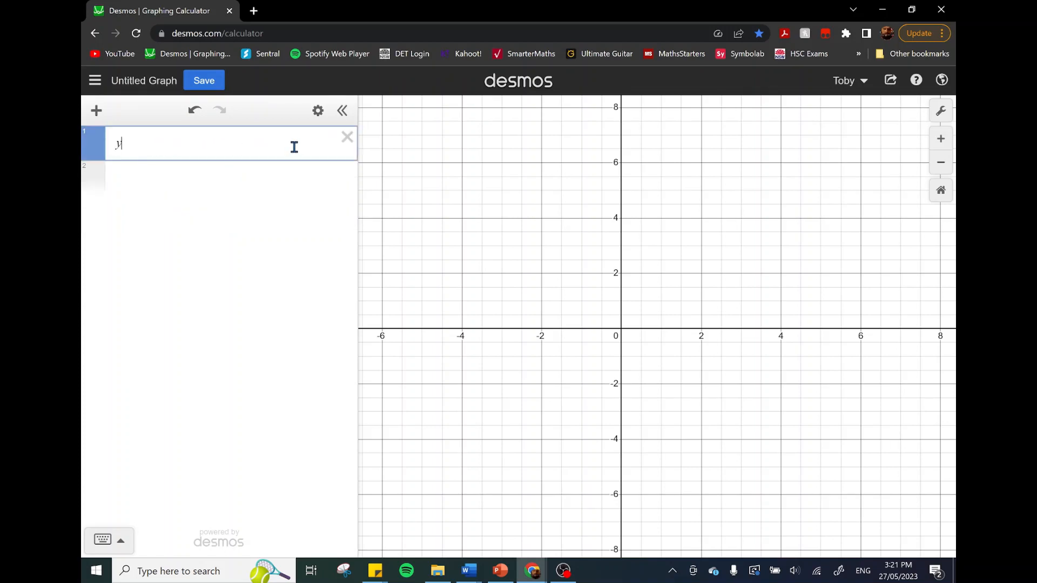
{"action": "type", "text": "y=k(x"}
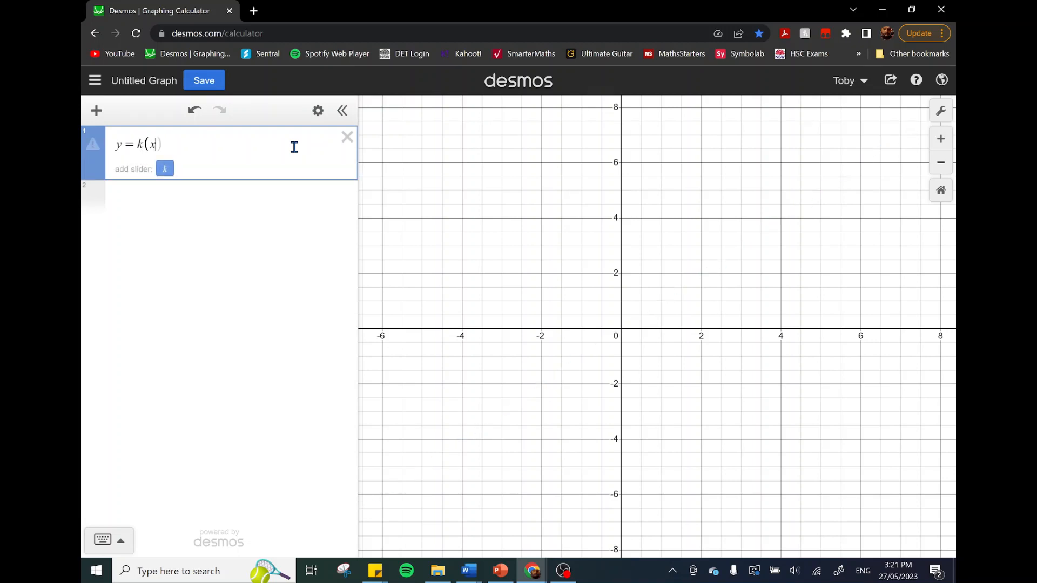
{"action": "type", "text": "-a)(x-"}
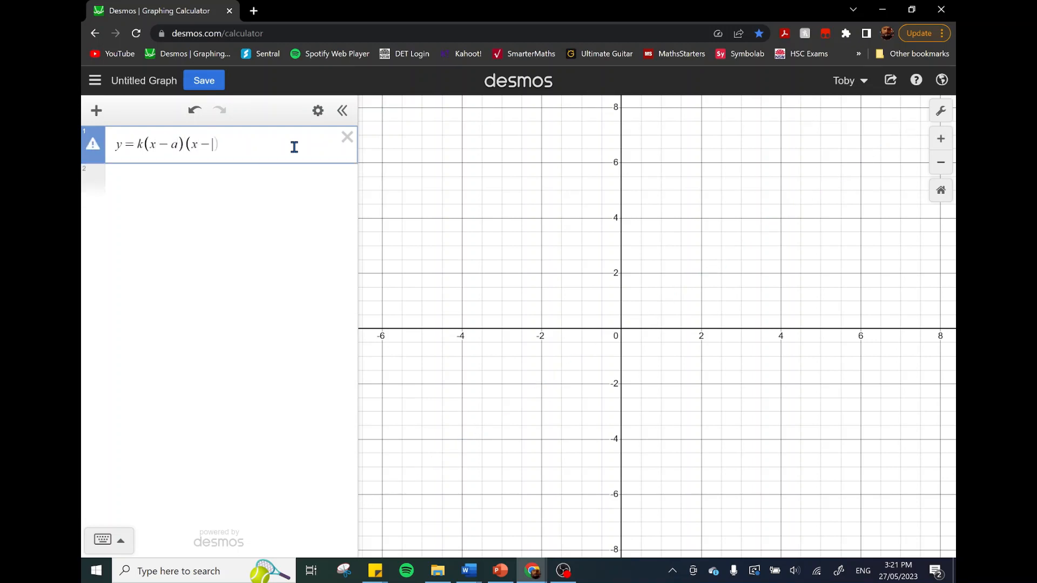
{"action": "type", "text": "b)(x"}
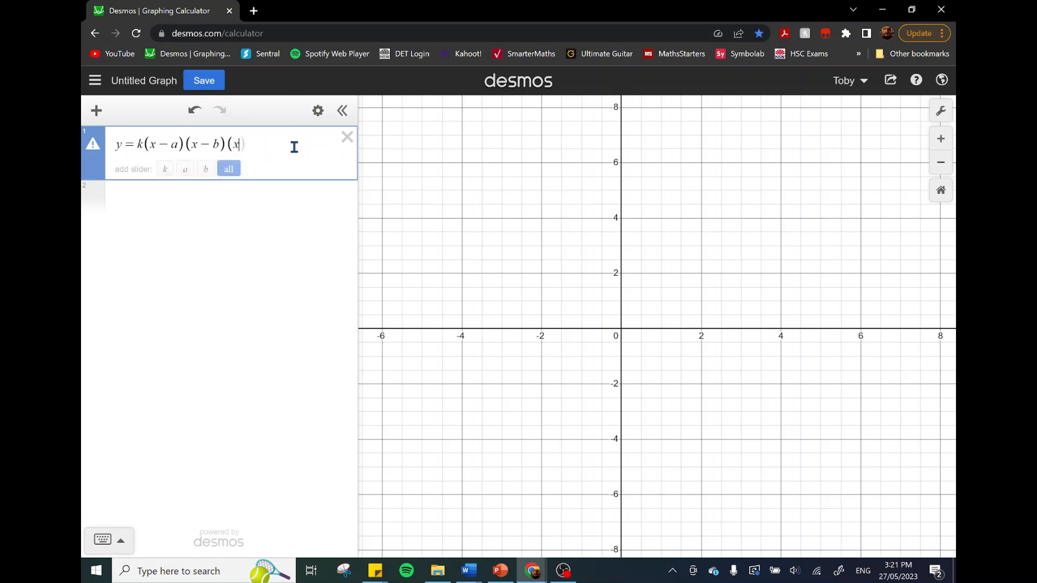
{"action": "type", "text": "-c)"}
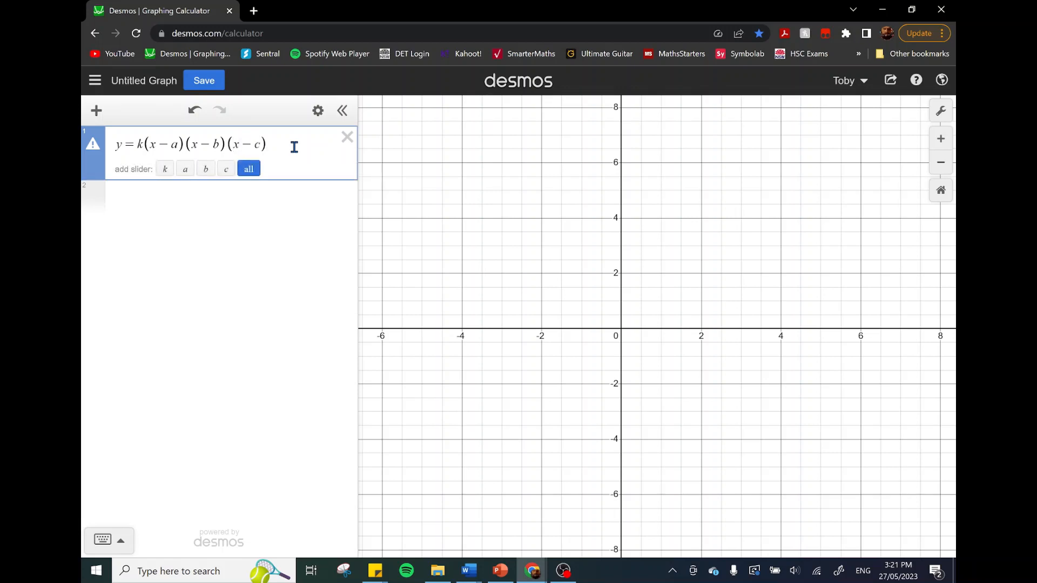
{"action": "left_click", "coordinate": [248, 168]}
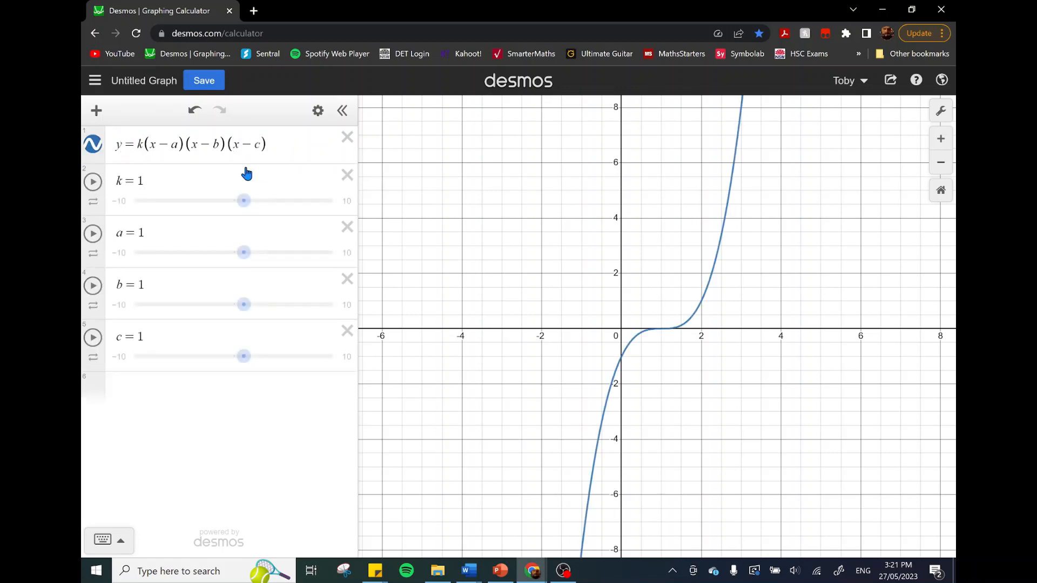
- Adjust the cubic's sliders to k = 0.9, a = 2.9, b = 3.5 and c = 0.9
{"action": "mouse_move", "coordinate": [243, 201]}
{"action": "left_mouse_down"}
{"action": "mouse_move", "coordinate": [226, 203]}
{"action": "mouse_move", "coordinate": [243, 203]}
{"action": "left_mouse_up"}
{"action": "left_click_drag", "start_coordinate": [245, 253], "coordinate": [264, 257]}
{"action": "left_click_drag", "start_coordinate": [241, 304], "coordinate": [270, 307]}
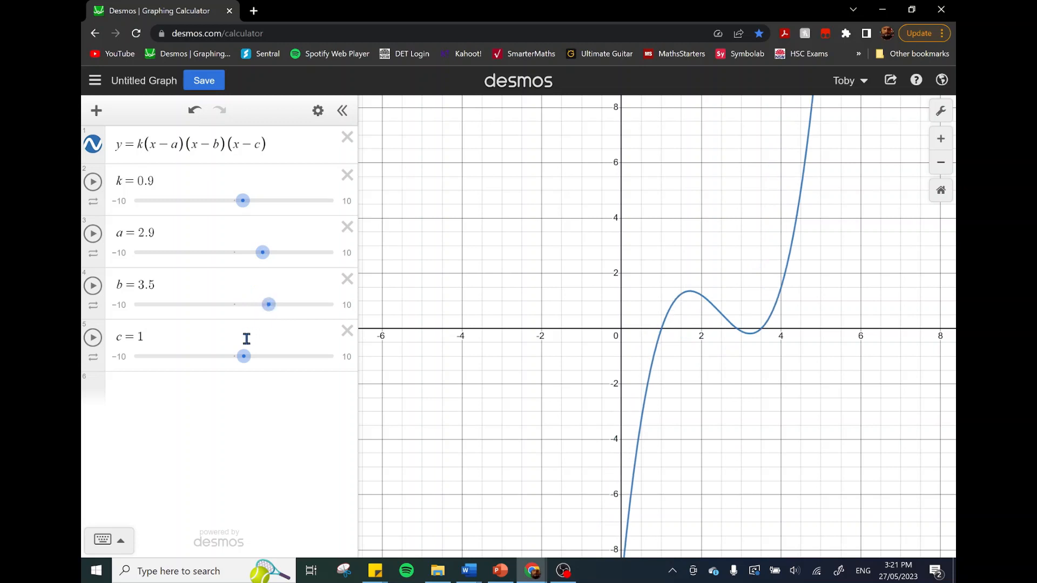
{"action": "mouse_move", "coordinate": [243, 357]}
{"action": "left_mouse_down"}
{"action": "mouse_move", "coordinate": [227, 364]}
{"action": "mouse_move", "coordinate": [247, 365]}
{"action": "left_mouse_up"}
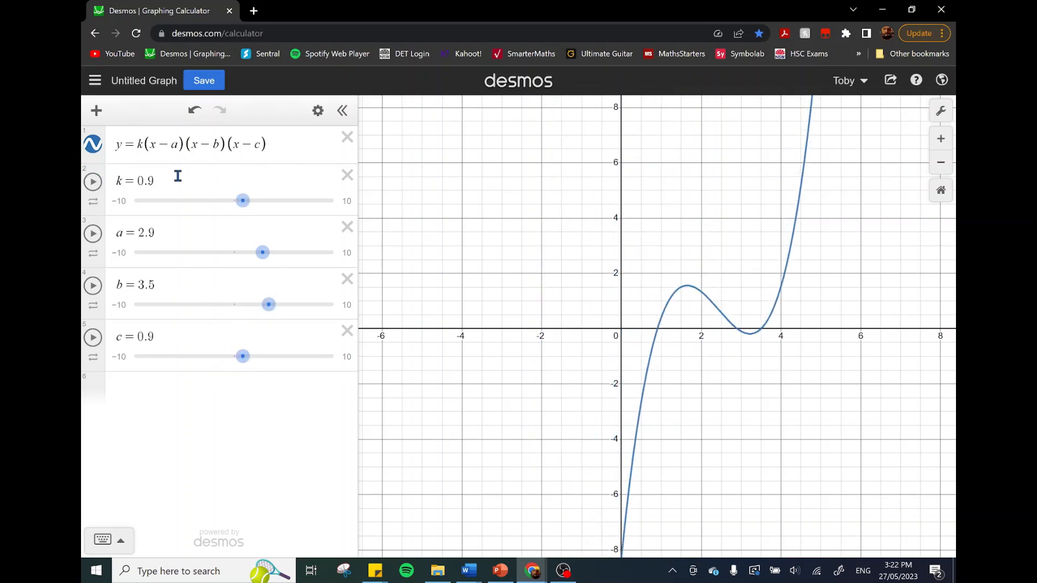
- Set the cubic's k slider to −3.8, and play its animation until pausing it at about −1.58
{"action": "left_click_drag", "start_coordinate": [243, 202], "coordinate": [196, 204]}
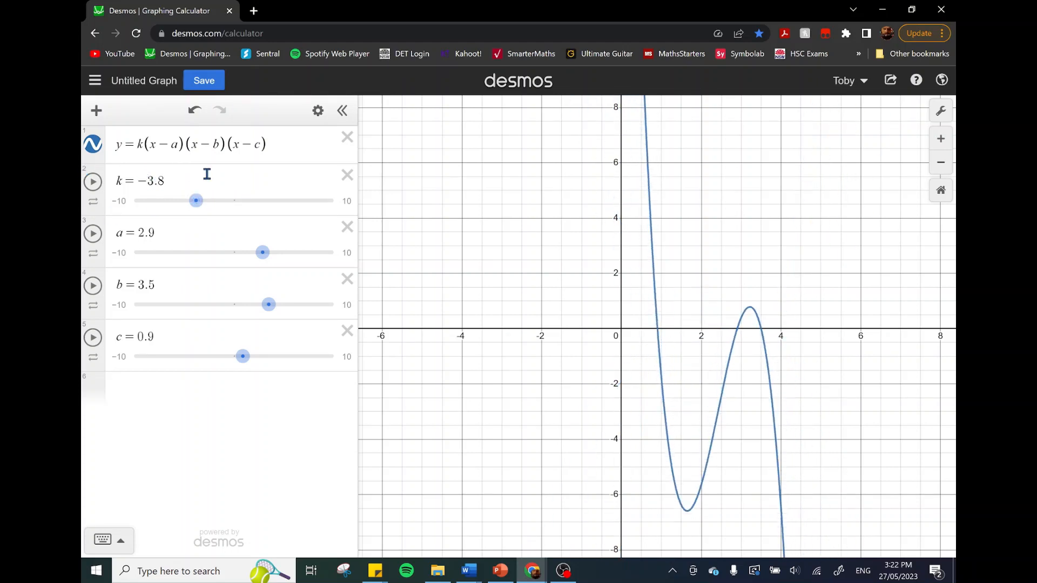
{"action": "left_click", "coordinate": [93, 182]}
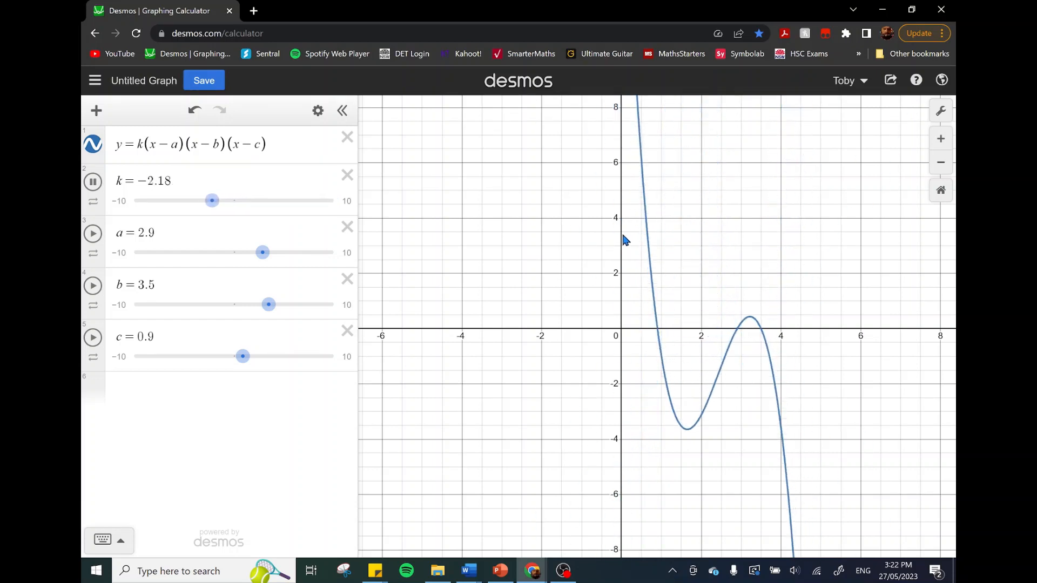
{"action": "left_click", "coordinate": [101, 189]}
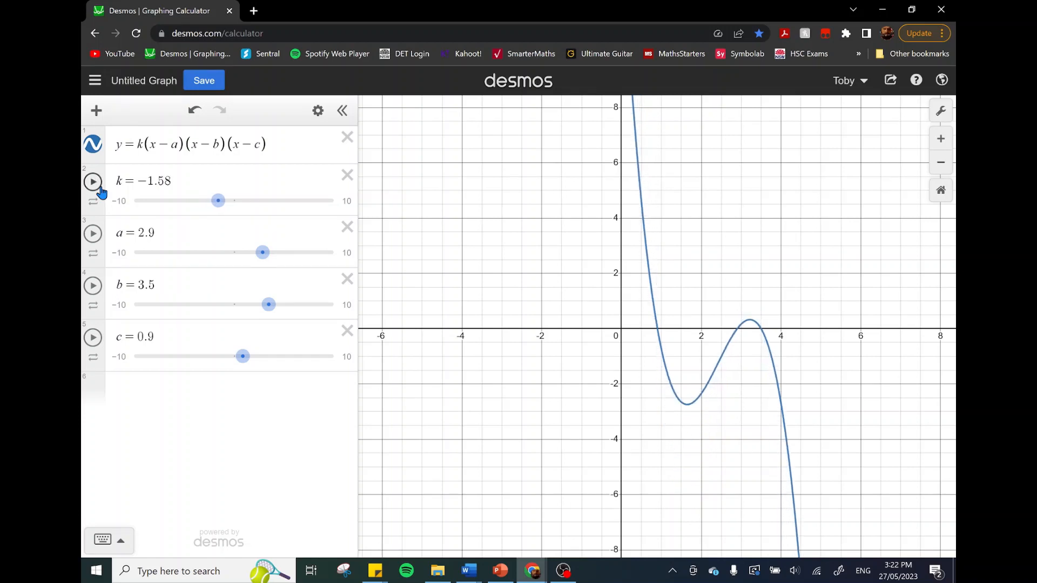
- Delete the cubic equation and all of its k, a, b and c sliders
{"action": "left_click", "coordinate": [347, 138]}
{"action": "left_click", "coordinate": [348, 139]}
{"action": "left_click", "coordinate": [348, 140]}
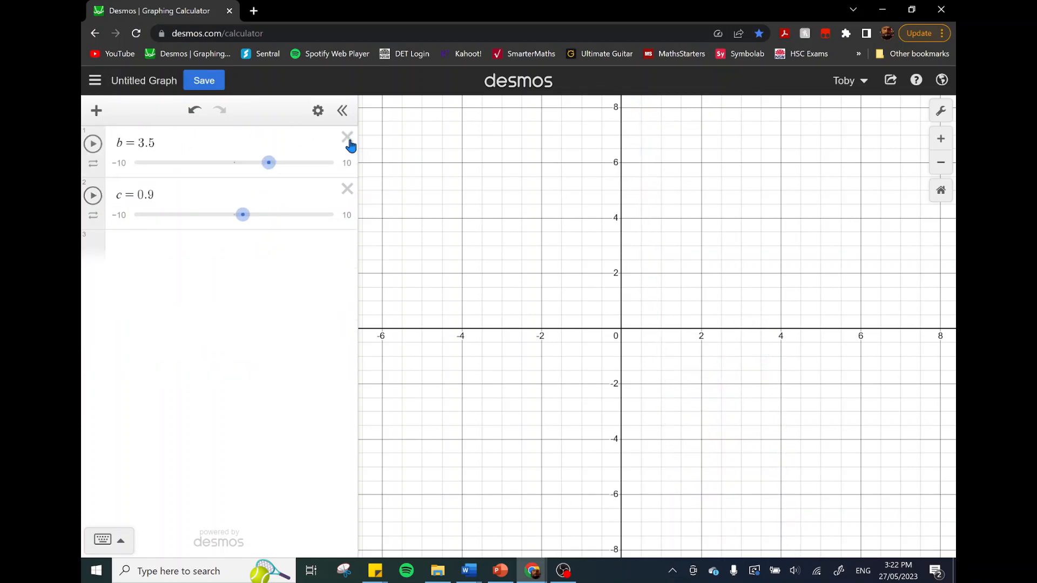
{"action": "left_click", "coordinate": [348, 139]}
{"action": "left_click", "coordinate": [347, 139]}
- Graph the hyperbola y = k/x with a slider for k, and set k to 2.9
{"action": "left_click", "coordinate": [154, 148]}
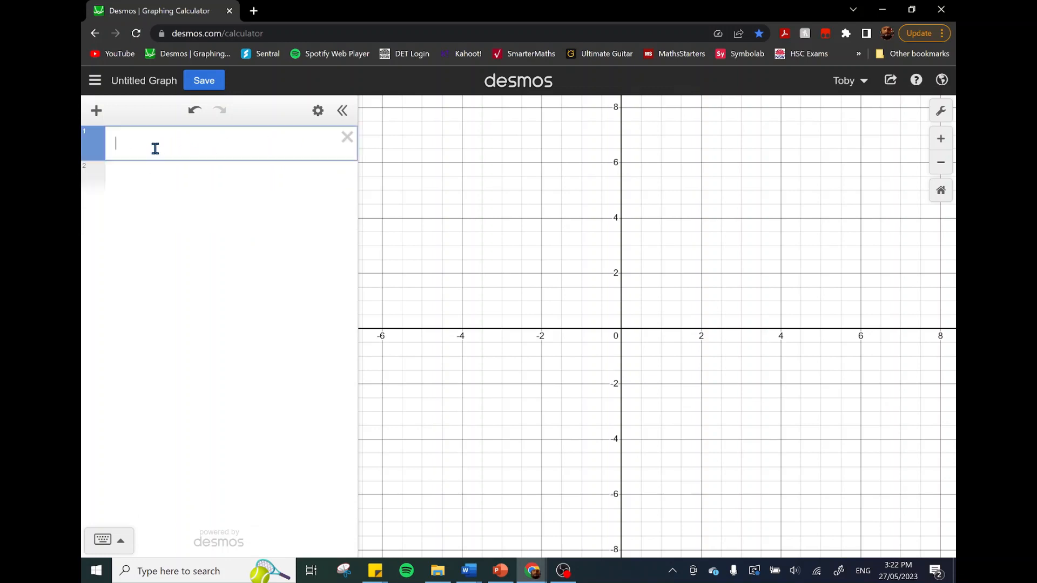
{"action": "type", "text": "y=k/x"}
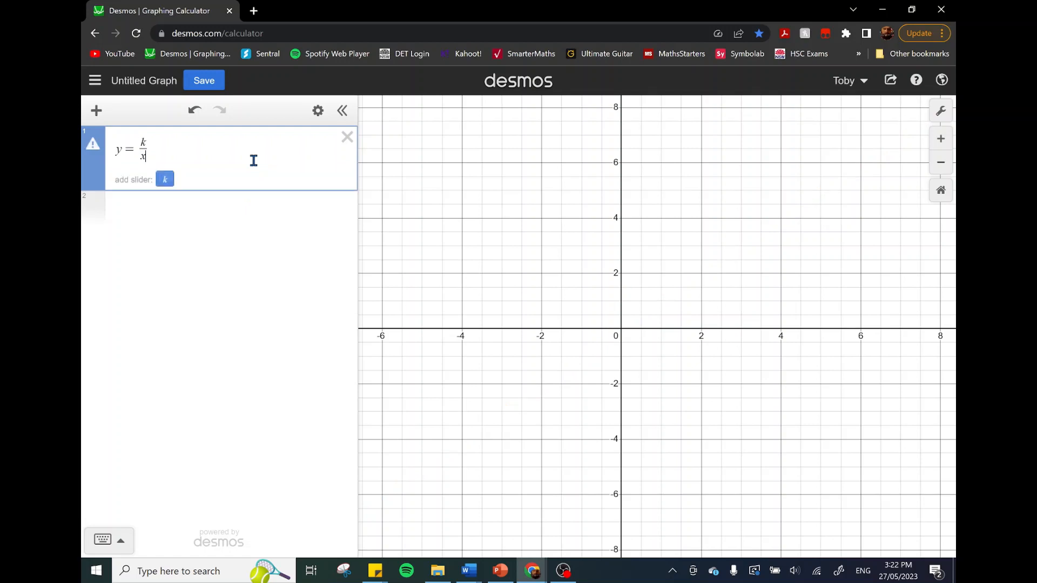
{"action": "left_click", "coordinate": [163, 178]}
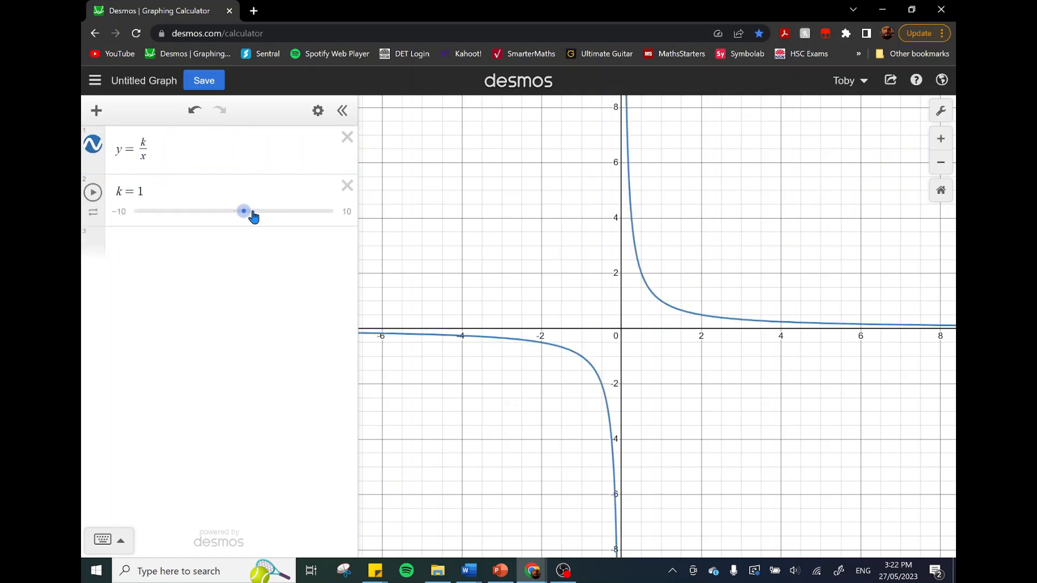
{"action": "mouse_move", "coordinate": [244, 212]}
{"action": "left_mouse_down"}
{"action": "mouse_move", "coordinate": [234, 213]}
{"action": "mouse_move", "coordinate": [310, 215]}
{"action": "mouse_move", "coordinate": [262, 214]}
{"action": "left_mouse_up"}
- Extend the hyperbola equation to y = k/(x − a) + b and add sliders for both a and b
{"action": "left_click", "coordinate": [144, 156]}
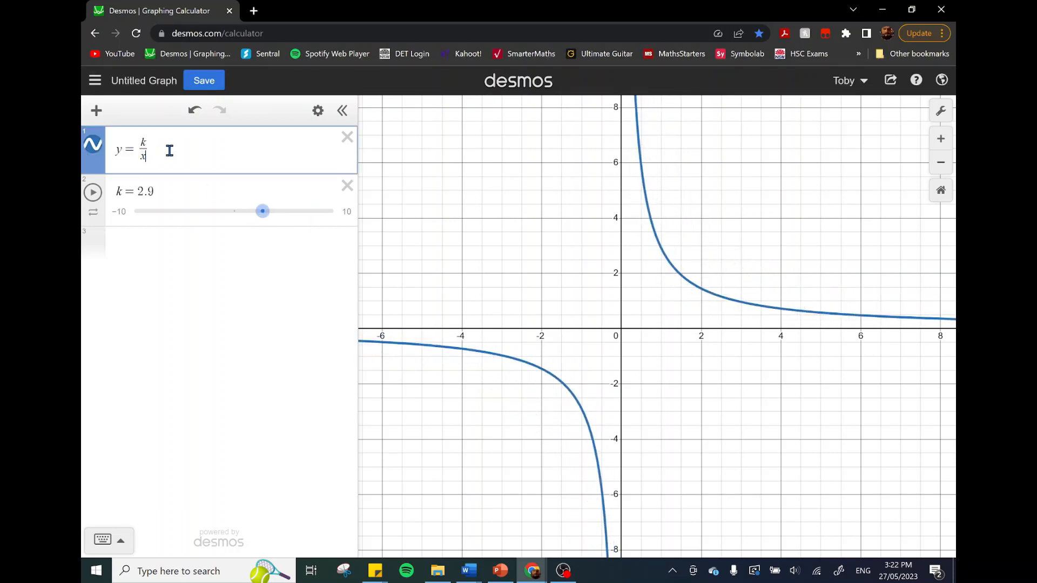
{"action": "type", "text": "-a"}
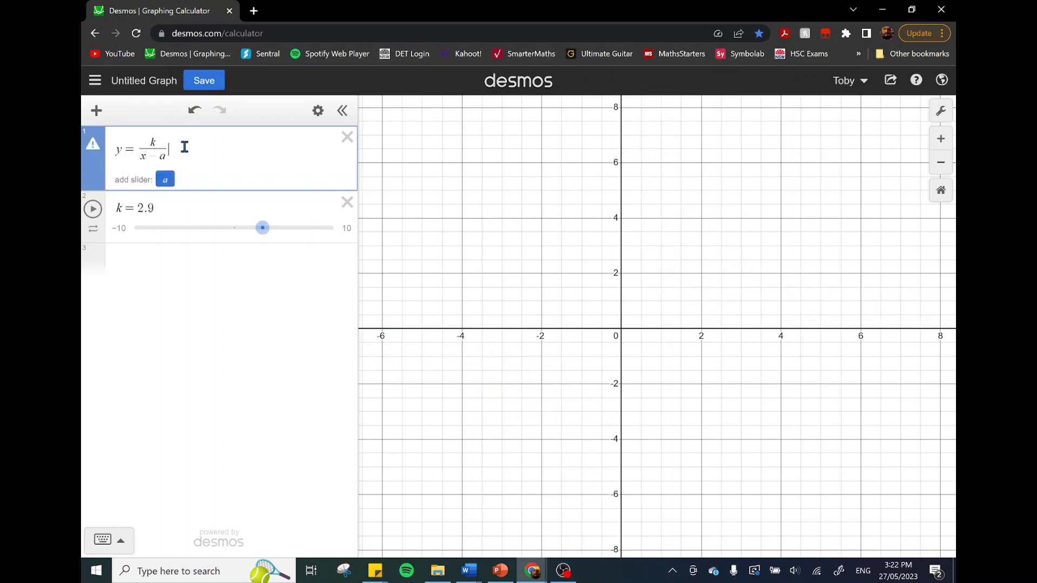
{"action": "key", "text": "Right"}
{"action": "type", "text": "+b"}
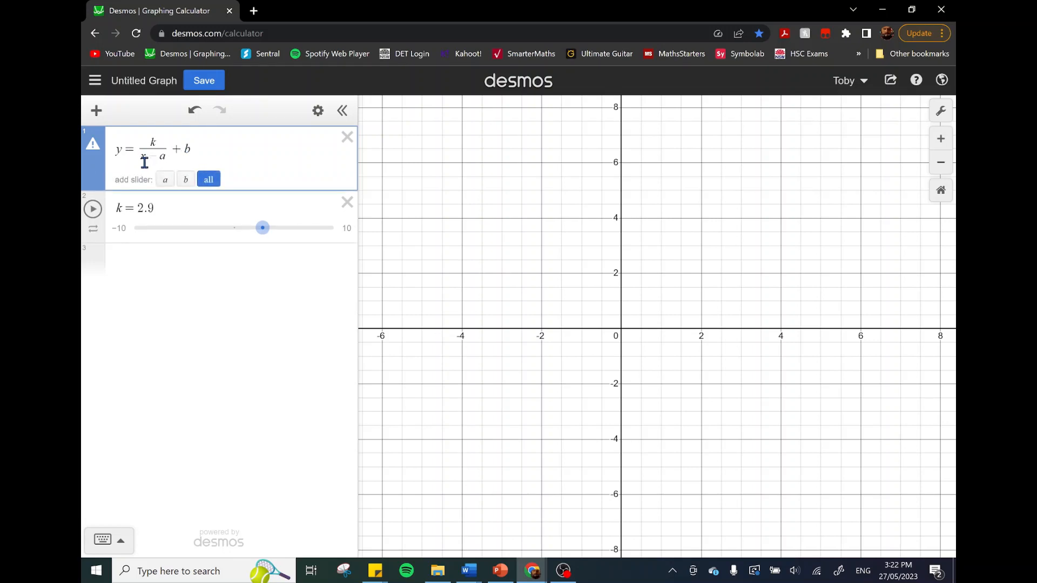
{"action": "left_click", "coordinate": [211, 185]}
- Shift the hyperbola with its sliders, ending at a = 0 and b = −0.1
{"action": "mouse_move", "coordinate": [243, 212]}
{"action": "left_mouse_down"}
{"action": "mouse_move", "coordinate": [271, 214]}
{"action": "mouse_move", "coordinate": [215, 217]}
{"action": "mouse_move", "coordinate": [227, 213]}
{"action": "left_mouse_up"}
{"action": "mouse_move", "coordinate": [243, 263]}
{"action": "left_mouse_down"}
{"action": "mouse_move", "coordinate": [257, 268]}
{"action": "mouse_move", "coordinate": [234, 264]}
{"action": "left_mouse_up"}
{"action": "left_click_drag", "start_coordinate": [226, 213], "coordinate": [234, 213]}
- Restrict the hyperbola to the domain {x > 0}
{"action": "left_click", "coordinate": [206, 148]}
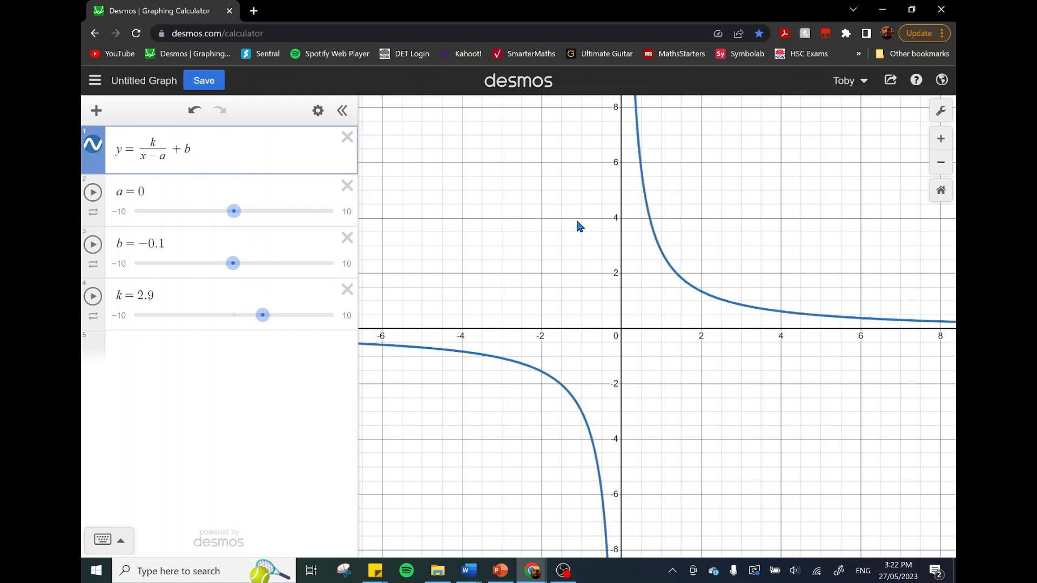
{"action": "type", "text": "{x>0"}
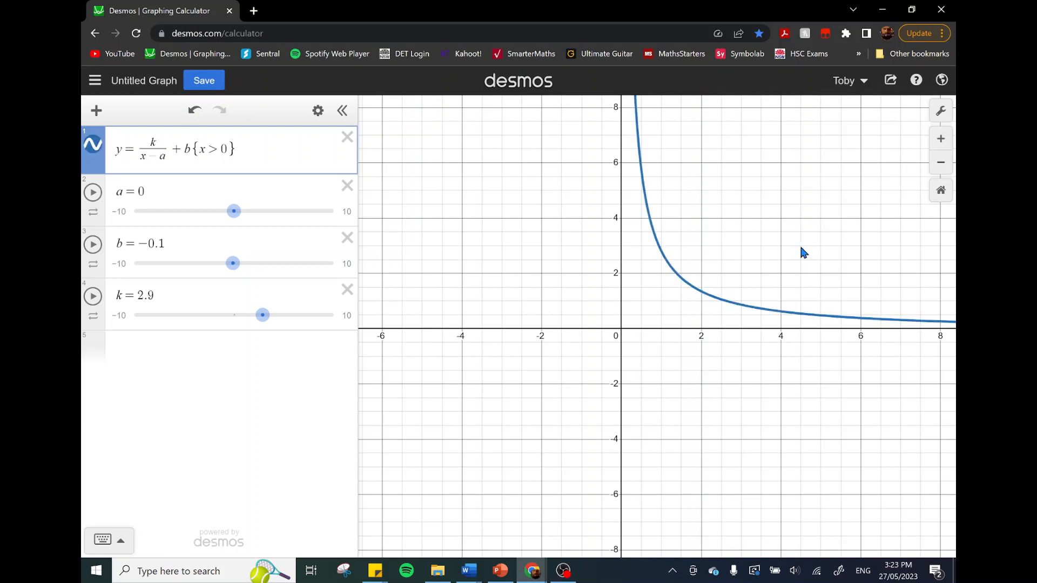
{"action": "left_click_drag", "start_coordinate": [511, 213], "coordinate": [503, 272]}
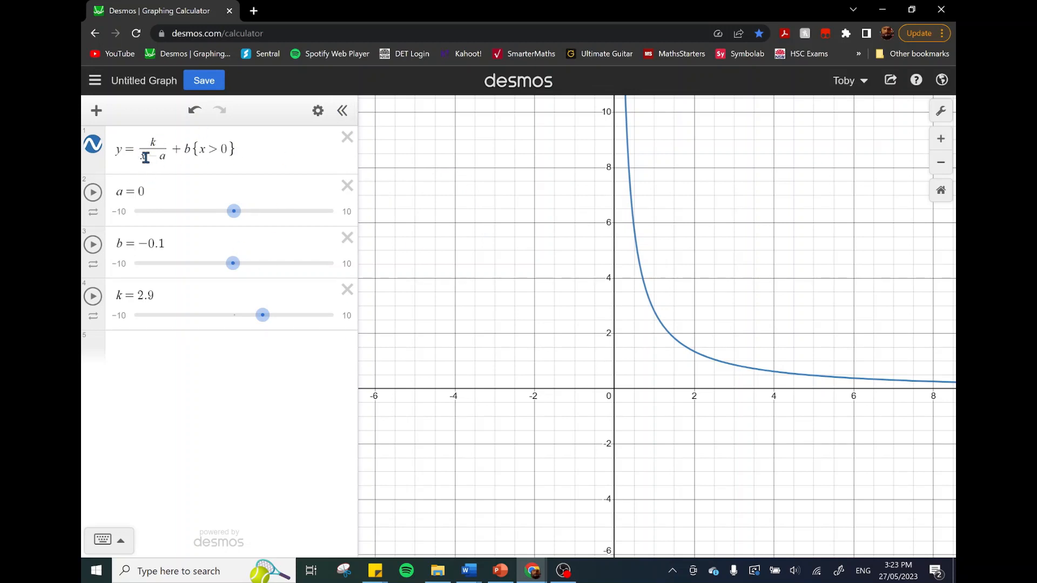
- Delete the hyperbola equation together with its a, b and k sliders
{"action": "left_click", "coordinate": [347, 139]}
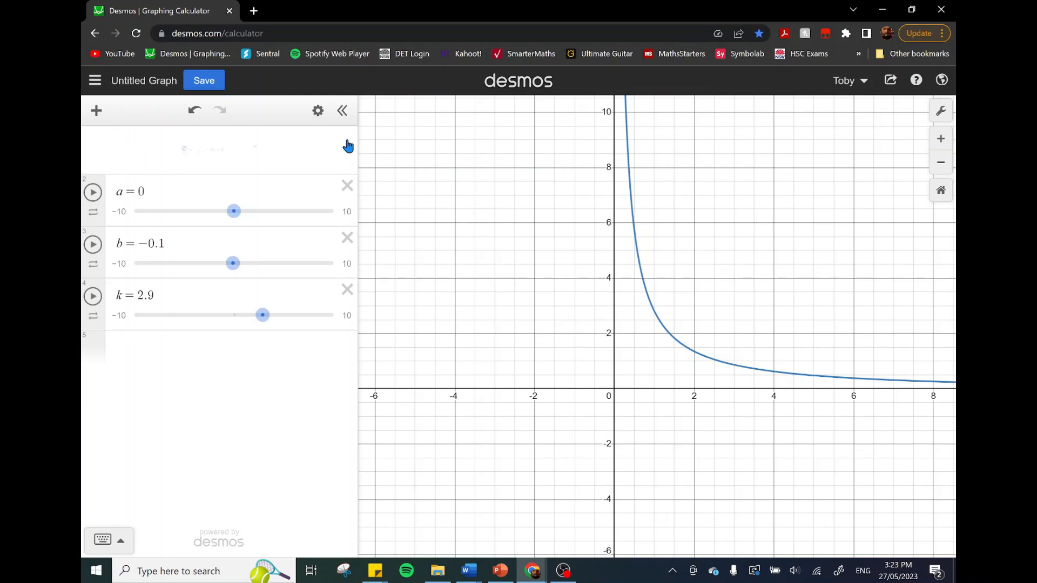
{"action": "left_click", "coordinate": [347, 140]}
{"action": "left_click", "coordinate": [348, 142]}
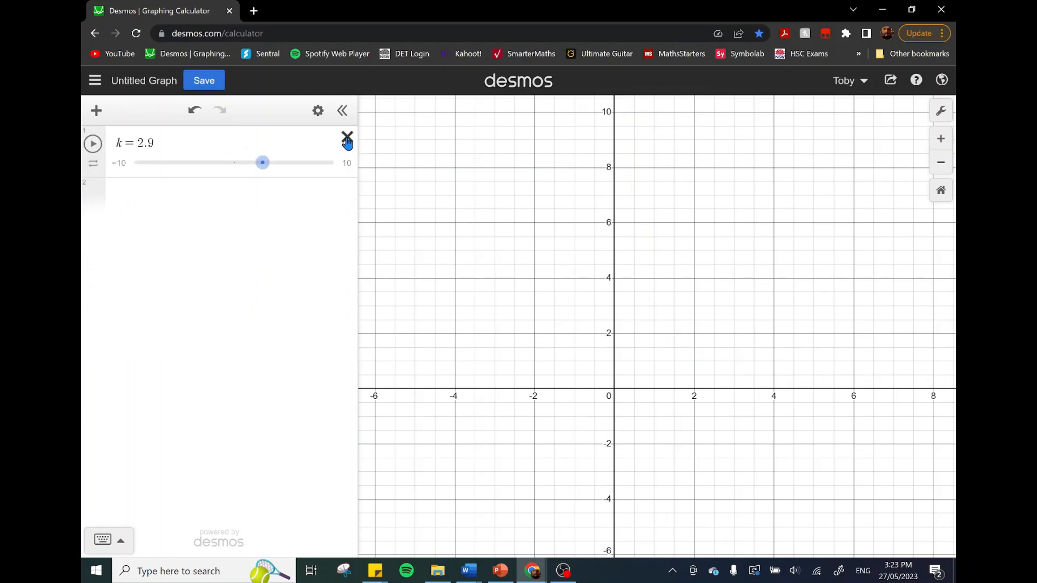
{"action": "left_click", "coordinate": [347, 141]}
- Graph the parabola y = x² − 5, and wrap its right-hand side in absolute value bars to get y = |x² − 5|
{"action": "left_click", "coordinate": [190, 149]}
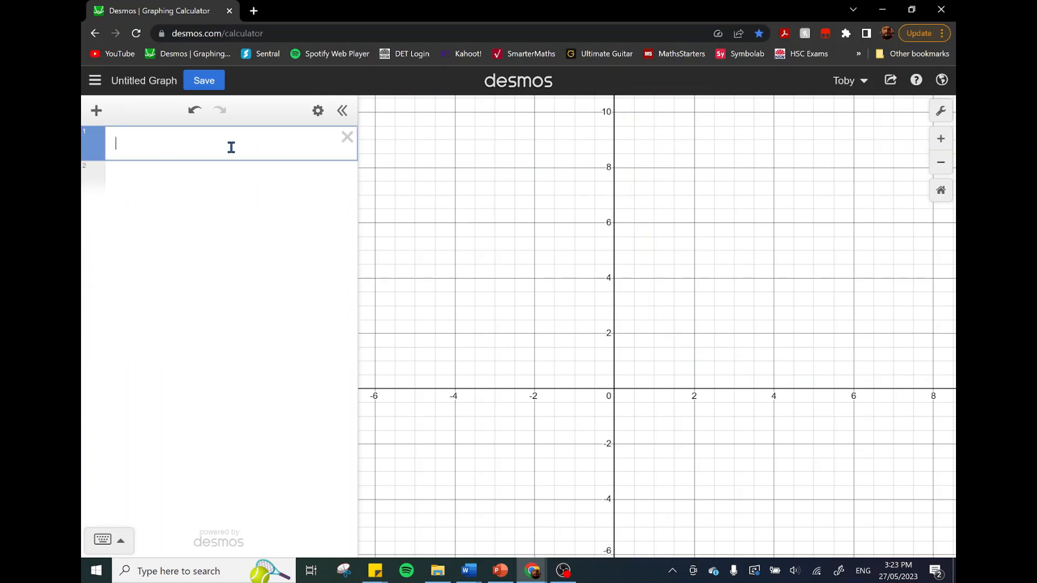
{"action": "type", "text": "y=x^2"}
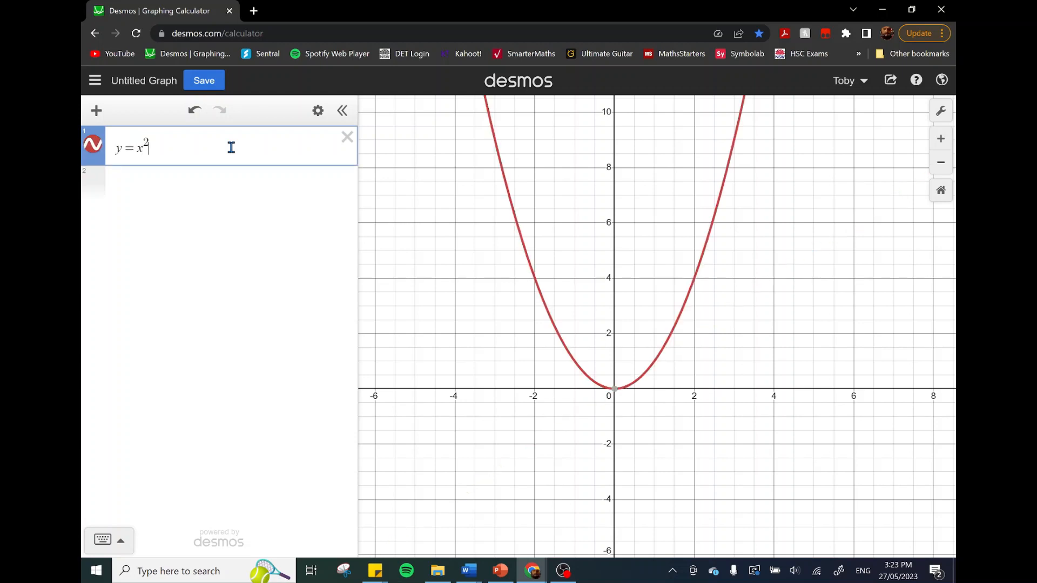
{"action": "type", "text": "-5"}
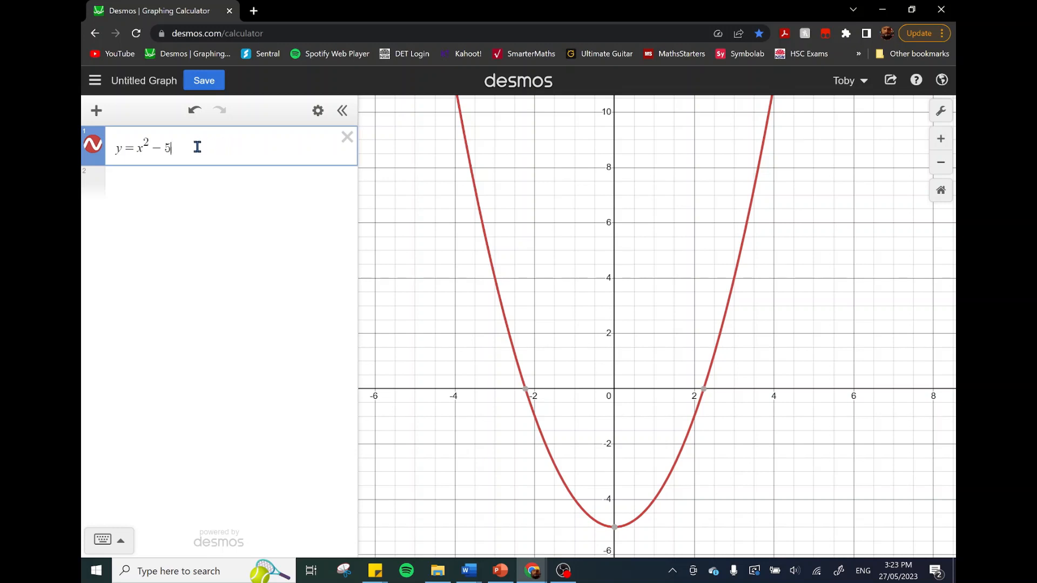
{"action": "left_click", "coordinate": [138, 146]}
{"action": "type", "text": "|"}
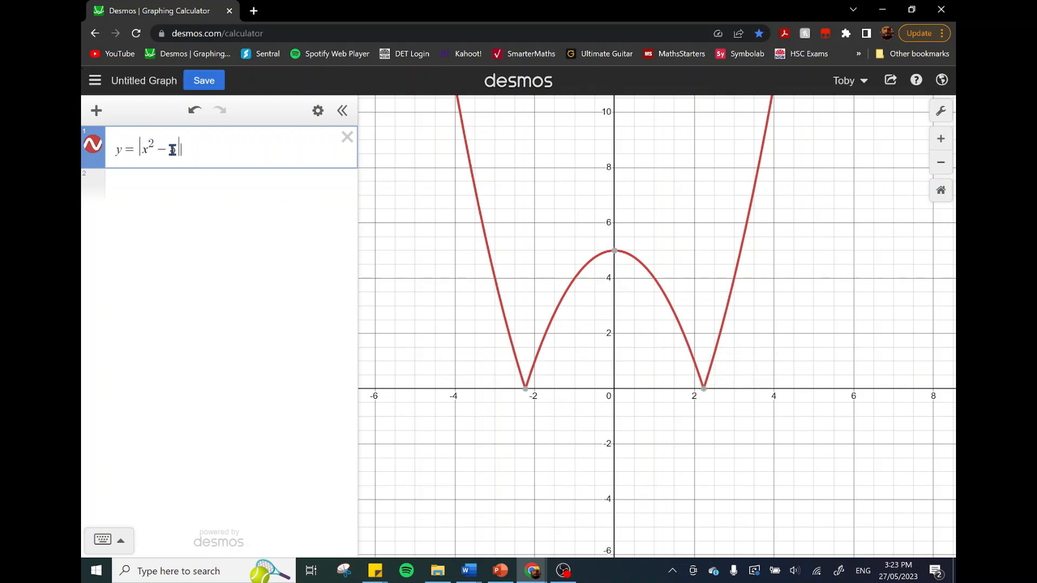
- Replace the expression inside the absolute value bars so that the equation reads y = |x³ − 1|
{"action": "left_click_drag", "start_coordinate": [156, 149], "coordinate": [146, 151]}
{"action": "key", "text": "BackSpace"}
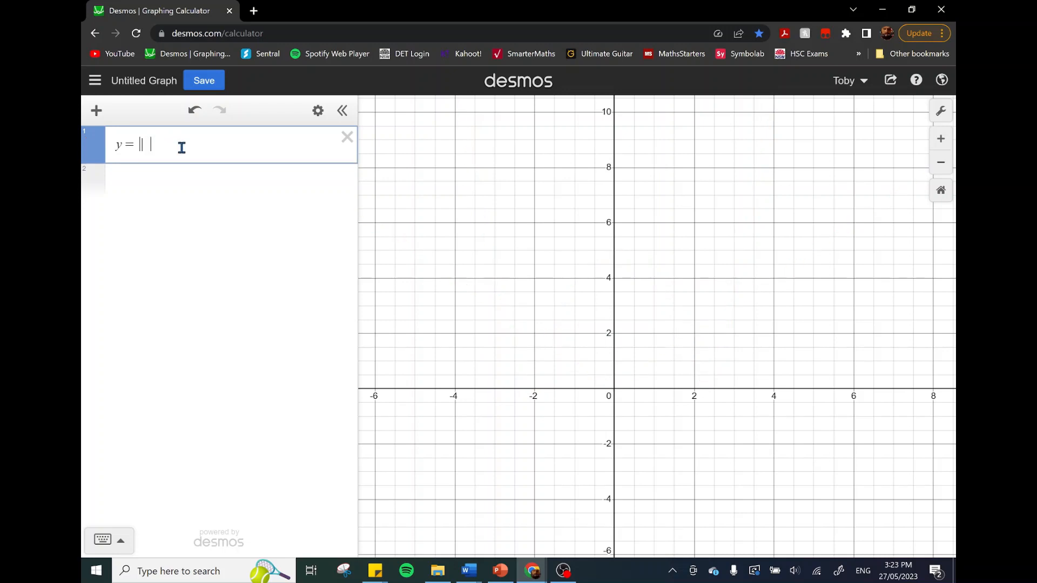
{"action": "type", "text": "x^2"}
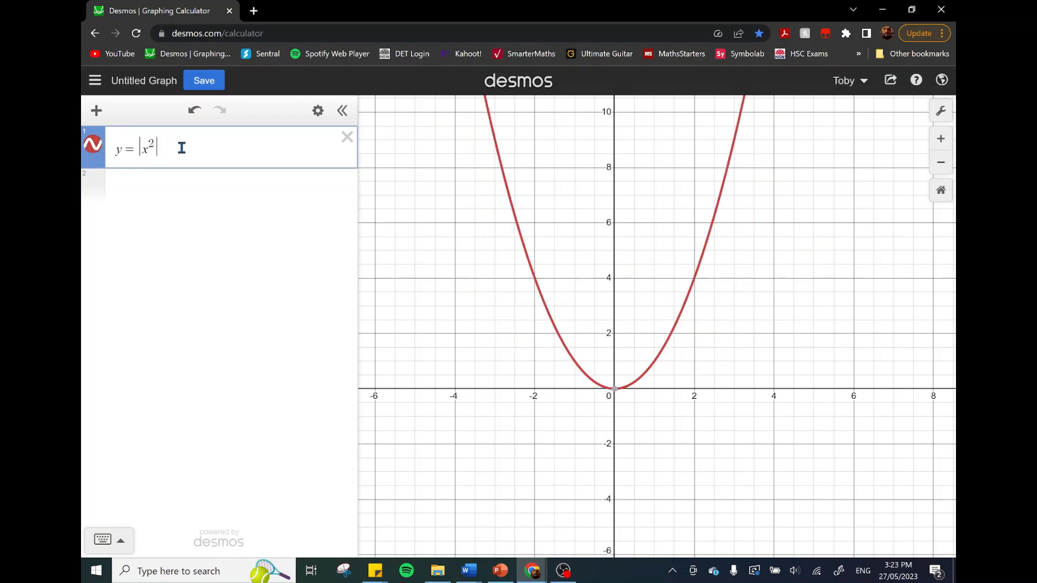
{"action": "key", "text": "BackSpace"}
{"action": "type", "text": "3"}
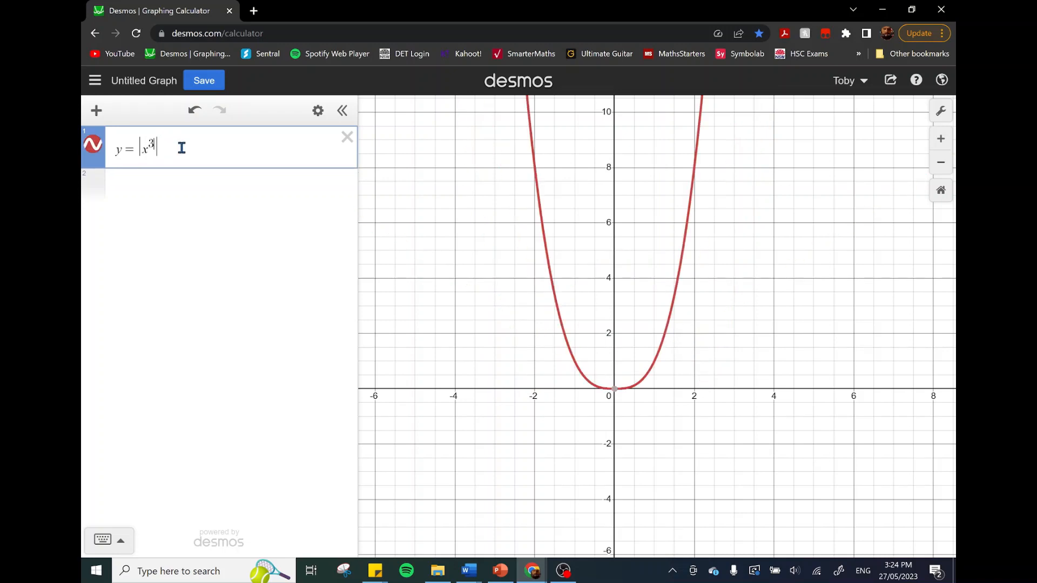
{"action": "key", "text": "Right"}
{"action": "type", "text": "-1"}
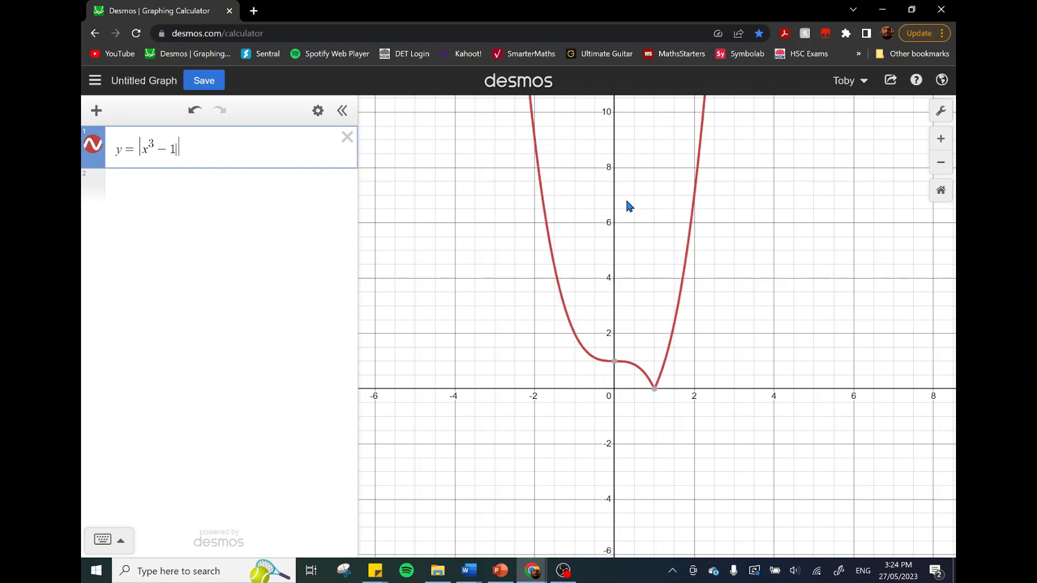
- Delete the absolute value equation, leaving the first expression line empty
{"action": "mouse_move", "coordinate": [656, 396]}
{"action": "left_click", "coordinate": [347, 137]}
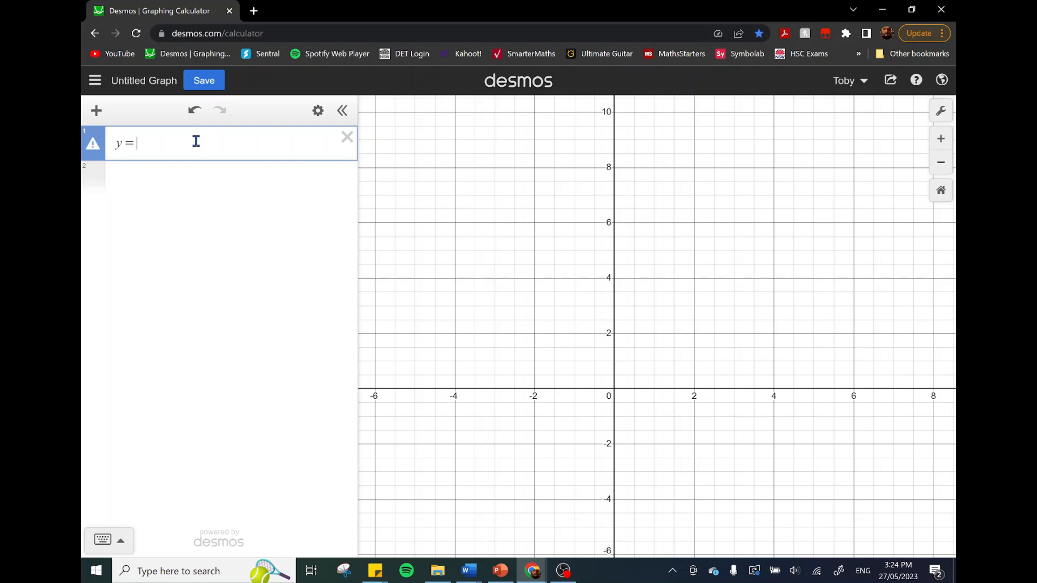
{"action": "key", "text": "BackSpace"}
{"action": "key", "text": "BackSpace"}
- Graph the circle (x − a)² + (y − b)² = r² with sliders for a, b and r
{"action": "type", "text": "("}
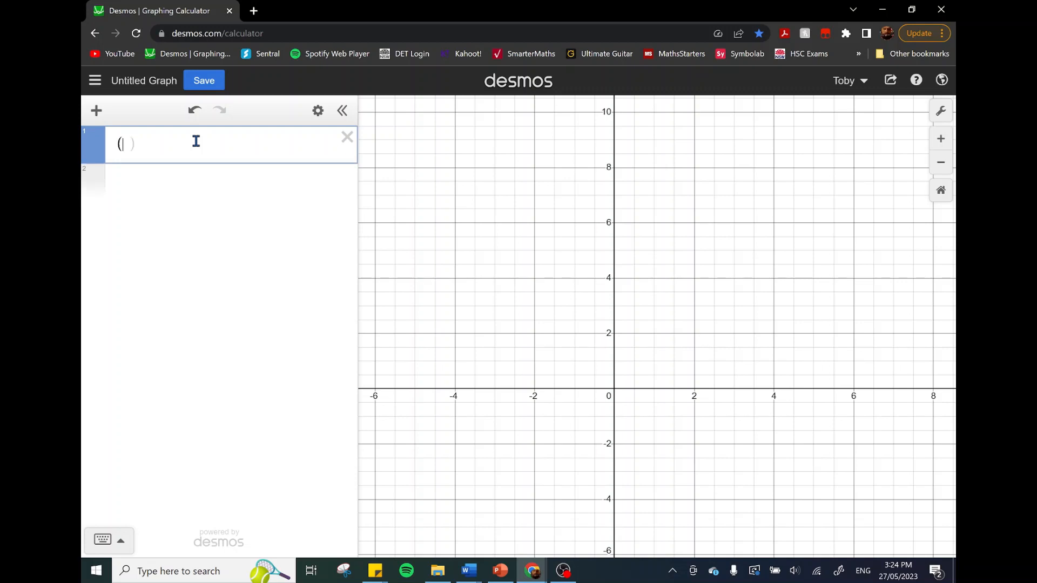
{"action": "type", "text": "x-a)^2"}
{"action": "key", "text": "Right"}
{"action": "type", "text": "+"}
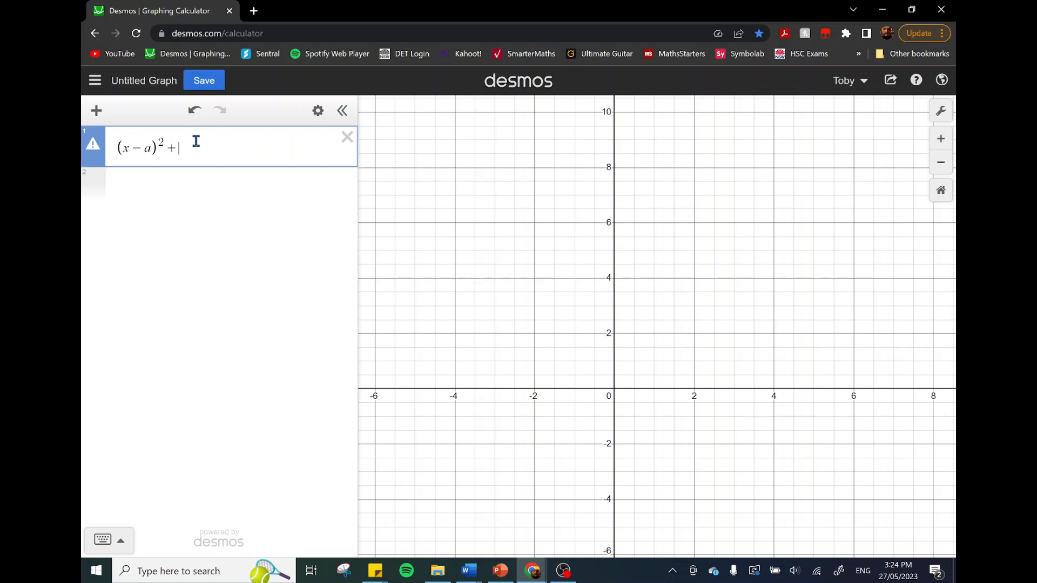
{"action": "type", "text": "(y-b"}
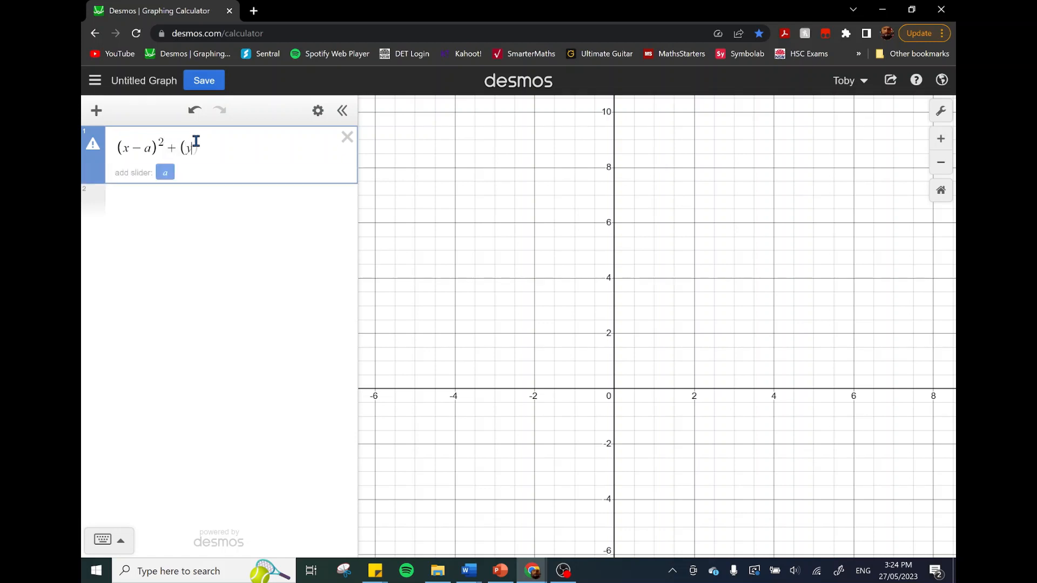
{"action": "key", "text": "Right"}
{"action": "type", "text": "^2"}
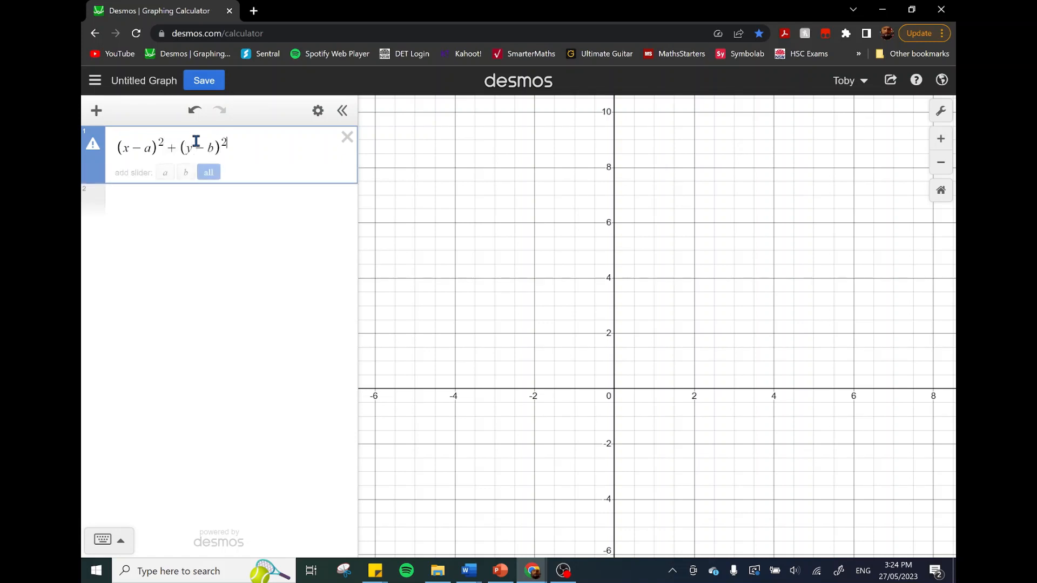
{"action": "key", "text": "Right"}
{"action": "type", "text": "=r^2"}
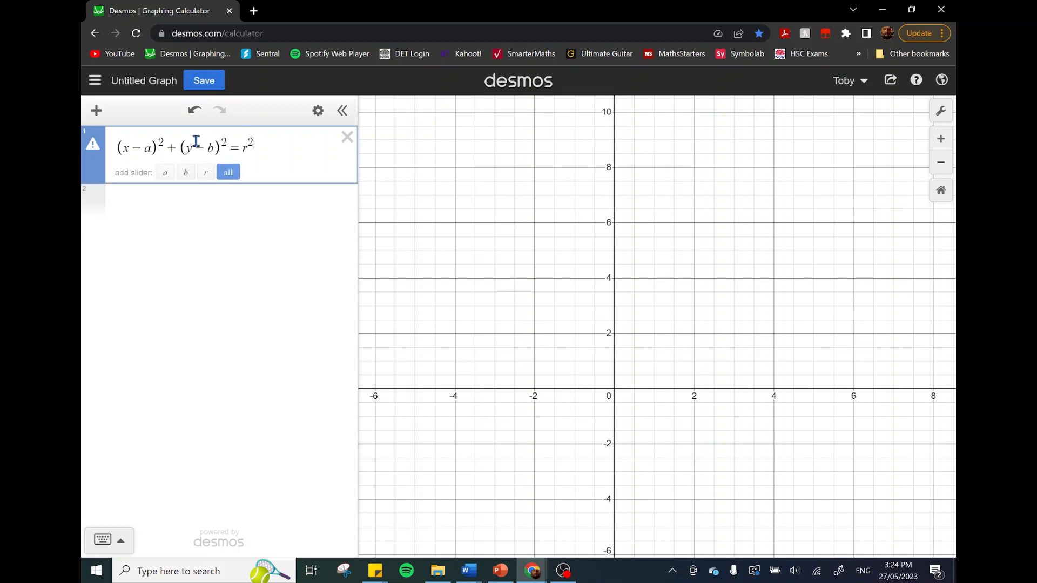
{"action": "left_click", "coordinate": [228, 171]}
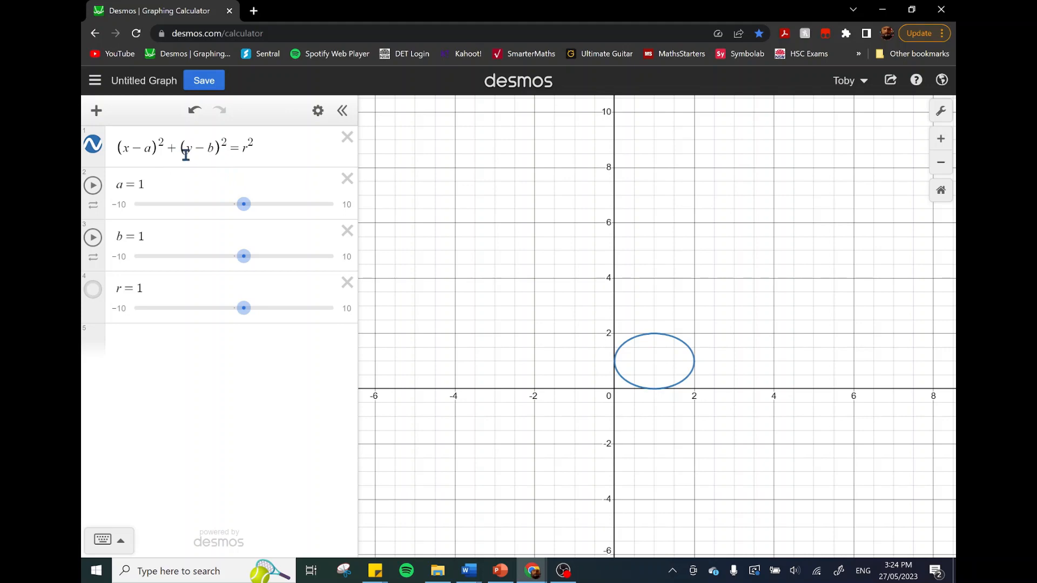
- Adjust the circle's sliders to a = 1.8, b = 1.2 and r = 2.9
{"action": "left_click_drag", "start_coordinate": [658, 300], "coordinate": [652, 221]}
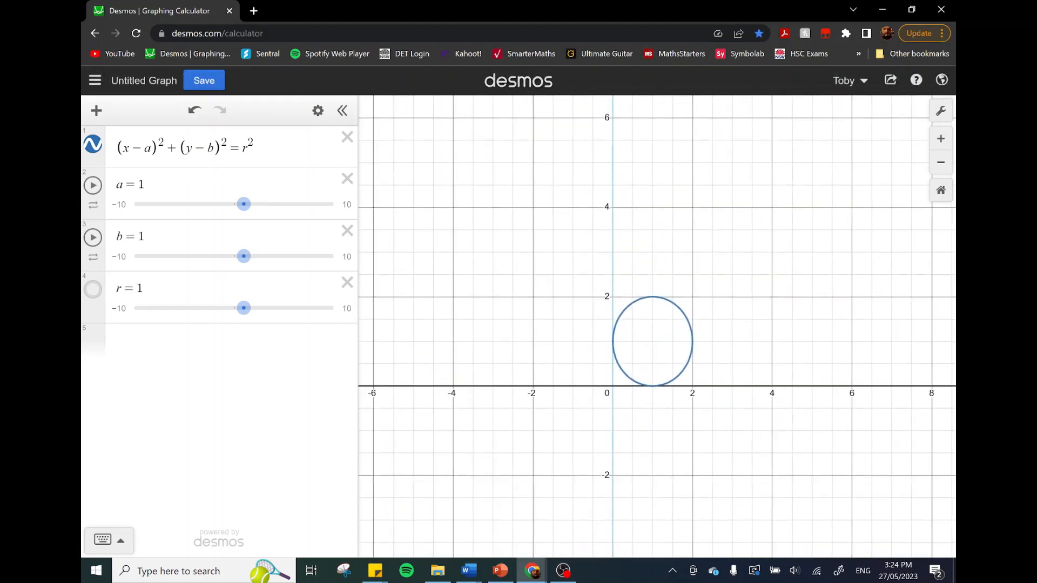
{"action": "mouse_move", "coordinate": [243, 204]}
{"action": "left_mouse_down"}
{"action": "mouse_move", "coordinate": [277, 207]}
{"action": "mouse_move", "coordinate": [229, 205]}
{"action": "mouse_move", "coordinate": [251, 205]}
{"action": "left_mouse_up"}
{"action": "mouse_move", "coordinate": [244, 263]}
{"action": "left_mouse_down"}
{"action": "mouse_move", "coordinate": [280, 264]}
{"action": "mouse_move", "coordinate": [219, 264]}
{"action": "mouse_move", "coordinate": [246, 264]}
{"action": "left_mouse_up"}
{"action": "mouse_move", "coordinate": [245, 316]}
{"action": "left_mouse_down"}
{"action": "mouse_move", "coordinate": [273, 308]}
{"action": "mouse_move", "coordinate": [239, 306]}
{"action": "mouse_move", "coordinate": [281, 308]}
{"action": "mouse_move", "coordinate": [263, 308]}
{"action": "left_mouse_up"}
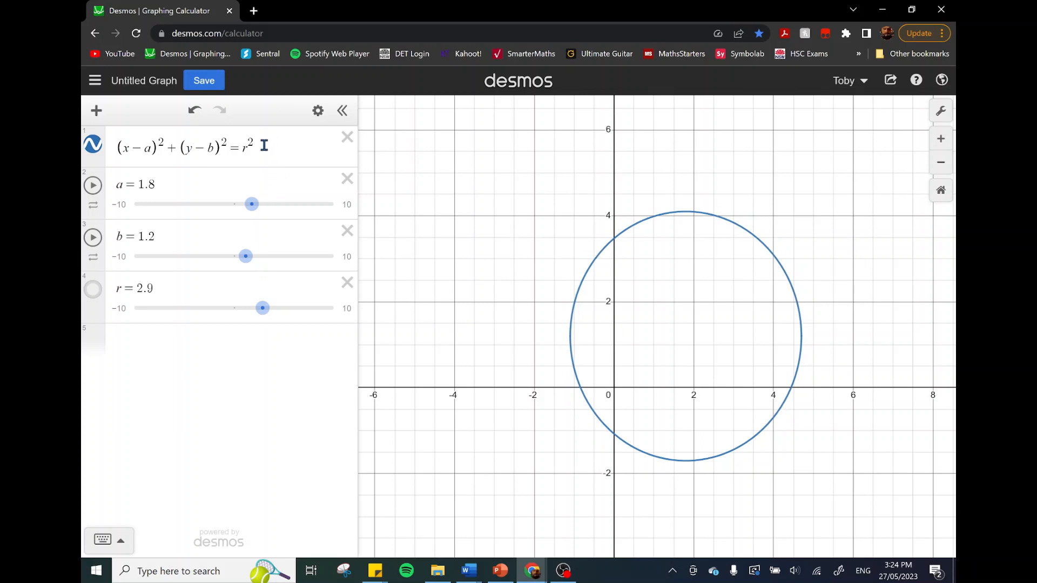
- Turn the circle equation into an inequality, trying > to shade outside it before settling on < to shade inside
{"action": "left_click", "coordinate": [240, 147]}
{"action": "key", "text": "BackSpace"}
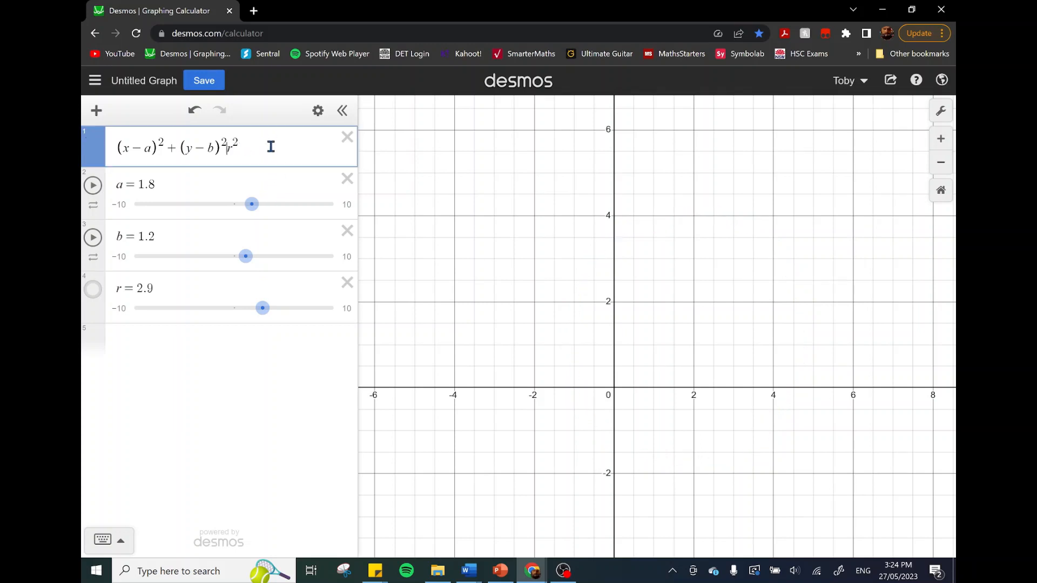
{"action": "type", "text": "<"}
{"action": "key", "text": "BackSpace"}
{"action": "type", "text": ">"}
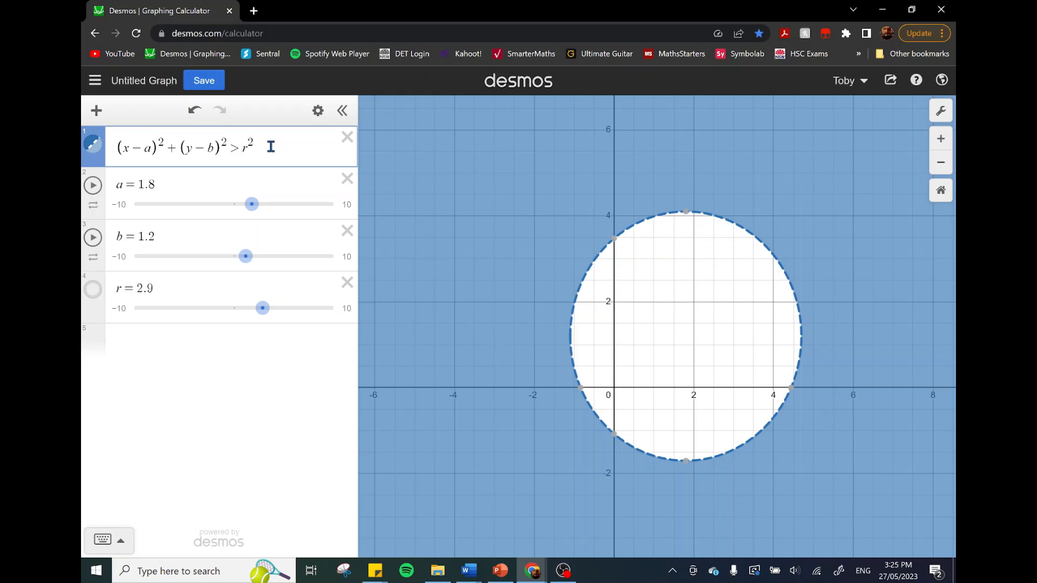
{"action": "key", "text": "BackSpace"}
{"action": "type", "text": "<"}
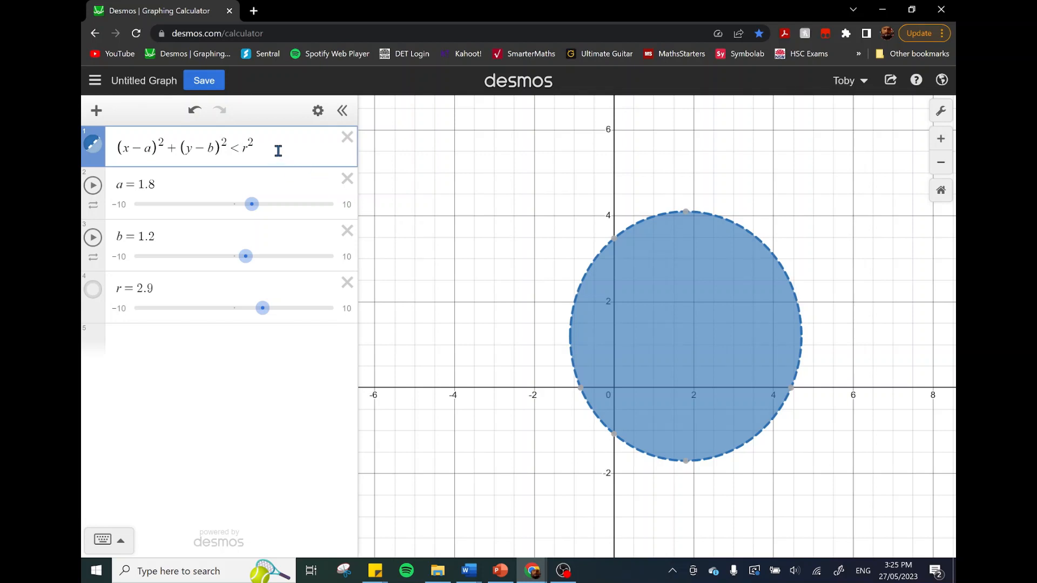
- Replace the circle inequality with the equation x² + y² = 10
{"action": "left_click_drag", "start_coordinate": [278, 147], "coordinate": [84, 144]}
{"action": "type", "text": "x^2"}
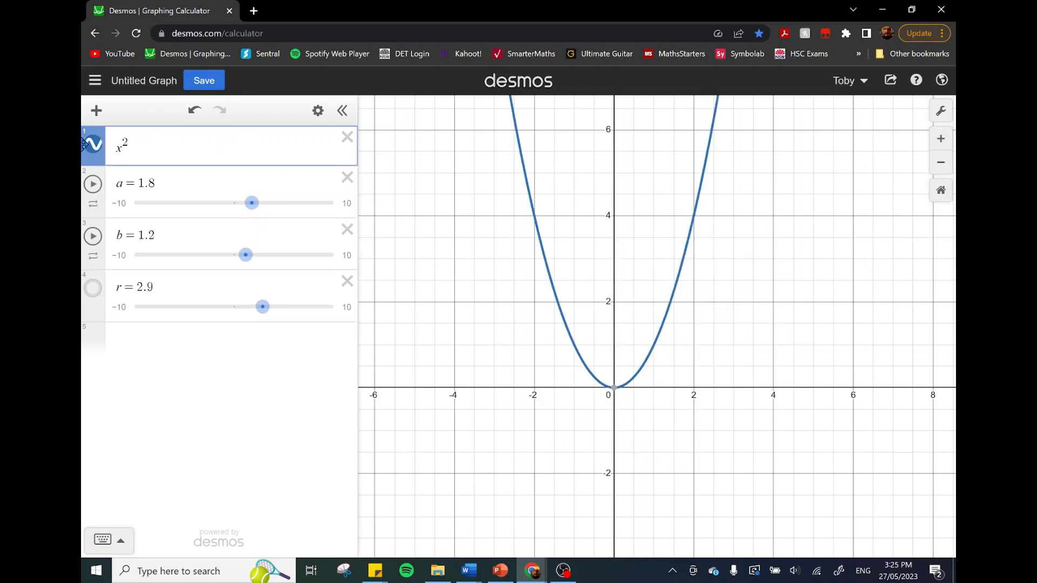
{"action": "type", "text": "+y^2"}
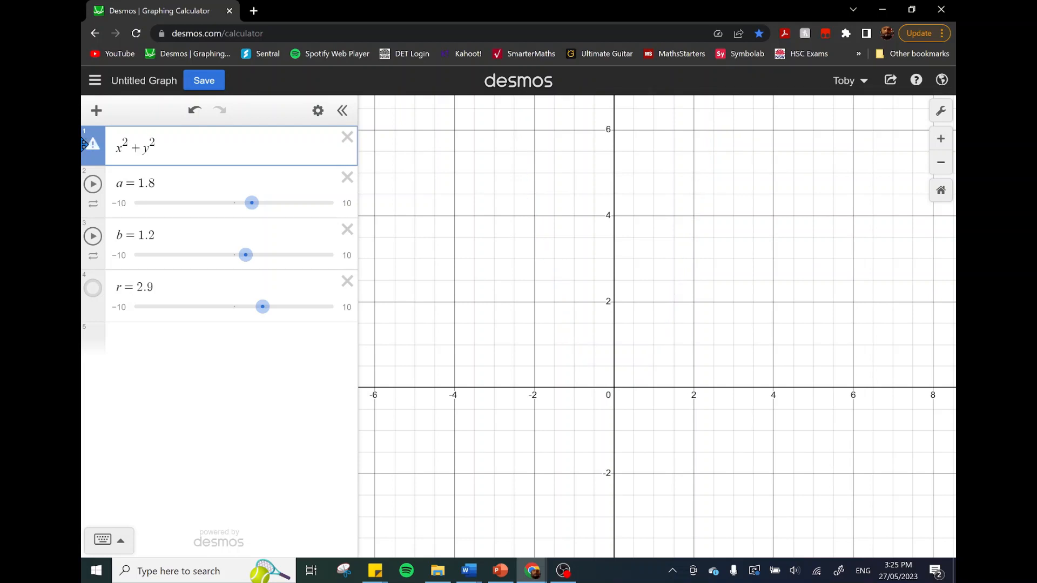
{"action": "type", "text": "=10"}
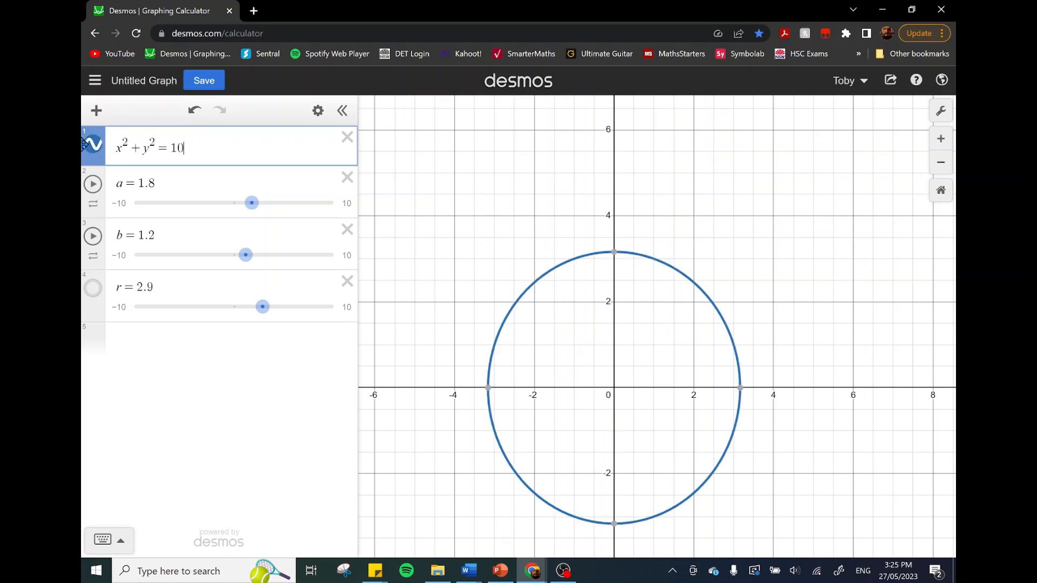
- Change the origin-centred circle equation into the inequality x² + y² < 9
{"action": "key", "text": "BackSpace"}
{"action": "key", "text": "BackSpace"}
{"action": "key", "text": "BackSpace"}
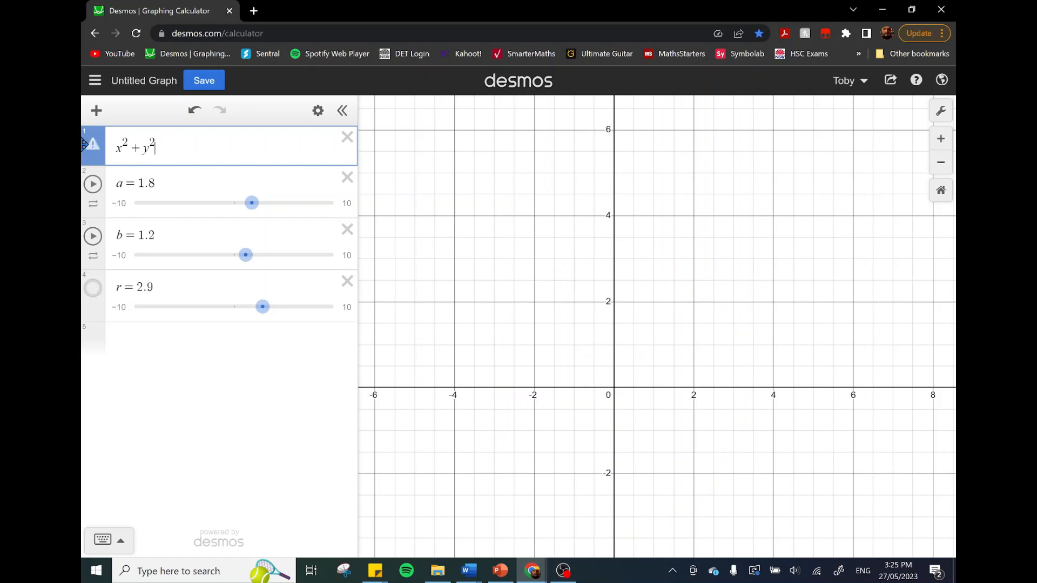
{"action": "type", "text": "< 9"}
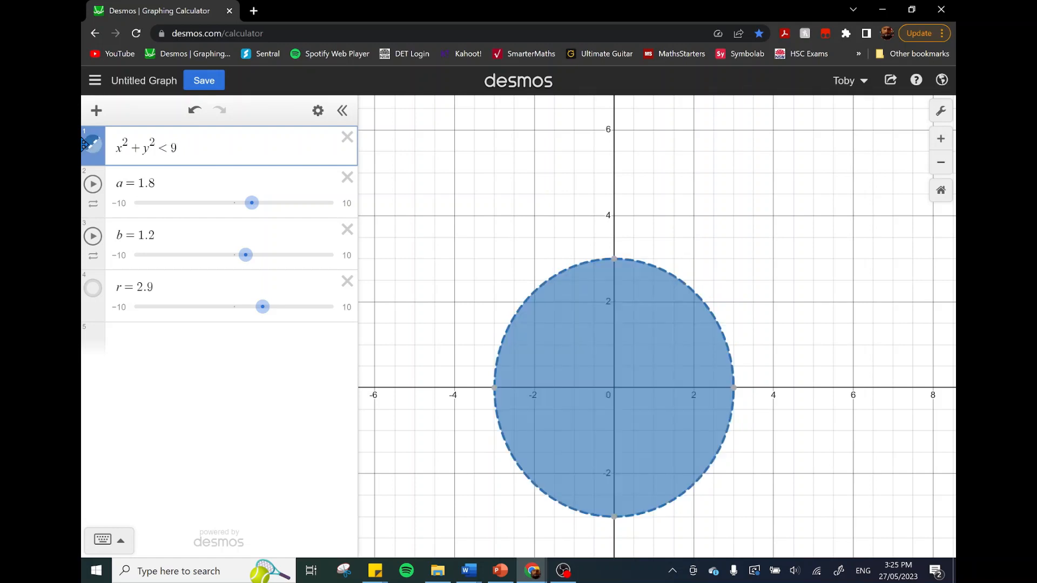
- Delete the unused a, b and r sliders
{"action": "left_click", "coordinate": [347, 178]}
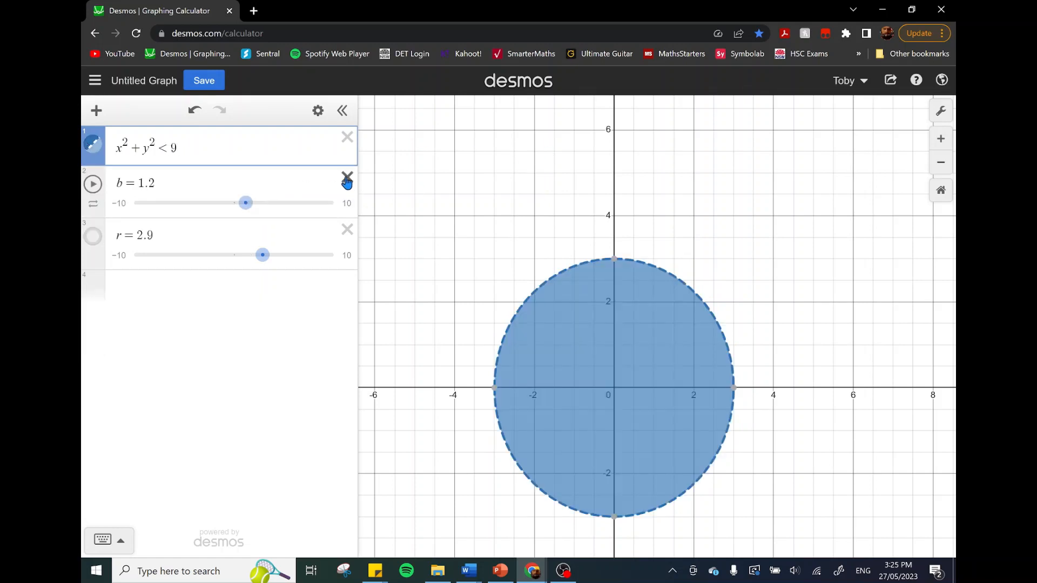
{"action": "left_click", "coordinate": [347, 178]}
{"action": "left_click", "coordinate": [346, 178]}
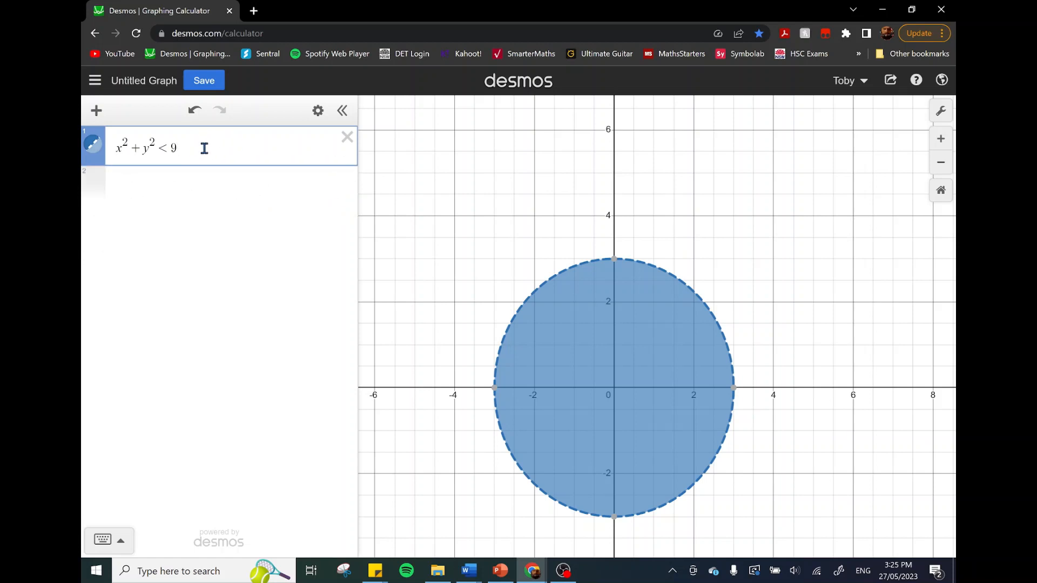
- Add the restriction {x² + y² > 4} to the inequality x² + y² < 9 to shade only a ring
{"action": "type", "text": "{x^2"}
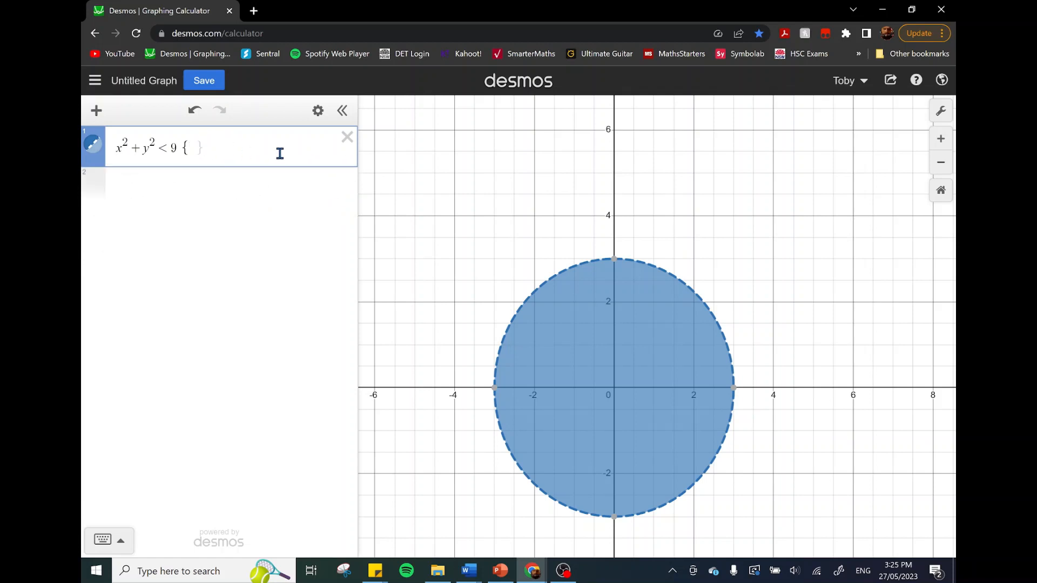
{"action": "type", "text": "+y^2"}
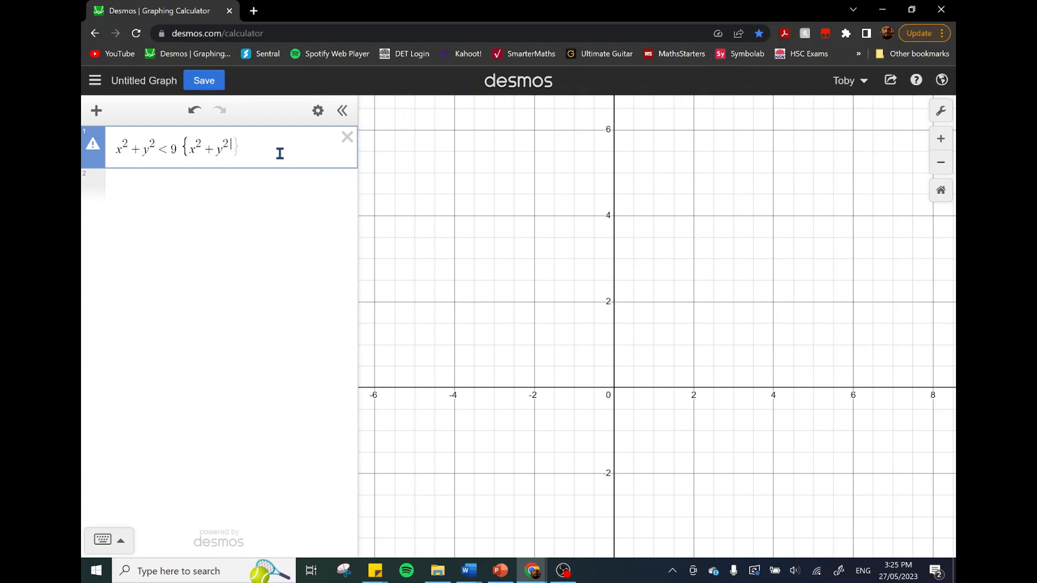
{"action": "key", "text": "Right"}
{"action": "type", "text": "> 4"}
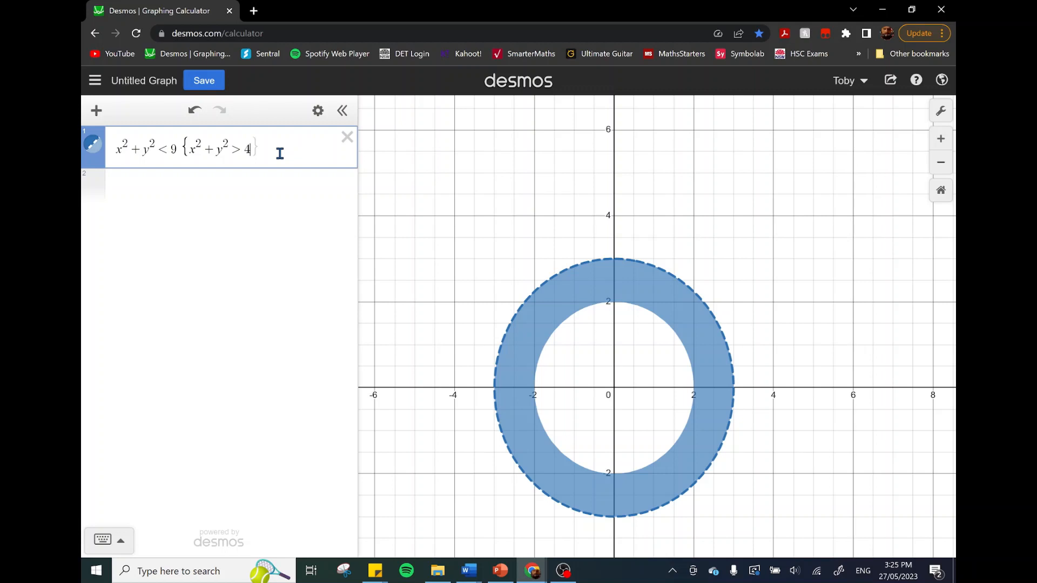
{"action": "type", "text": "}"}
- Replace the ring inequality with the function f(x) = x² − 4x
{"action": "left_click_drag", "start_coordinate": [260, 147], "coordinate": [101, 156]}
{"action": "type", "text": "f(x)"}
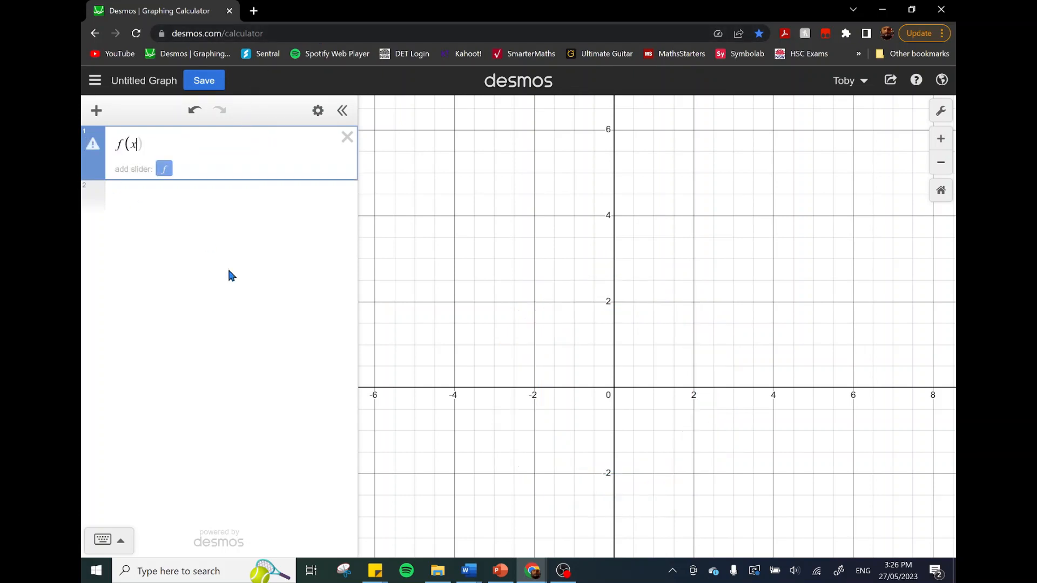
{"action": "type", "text": "=x"}
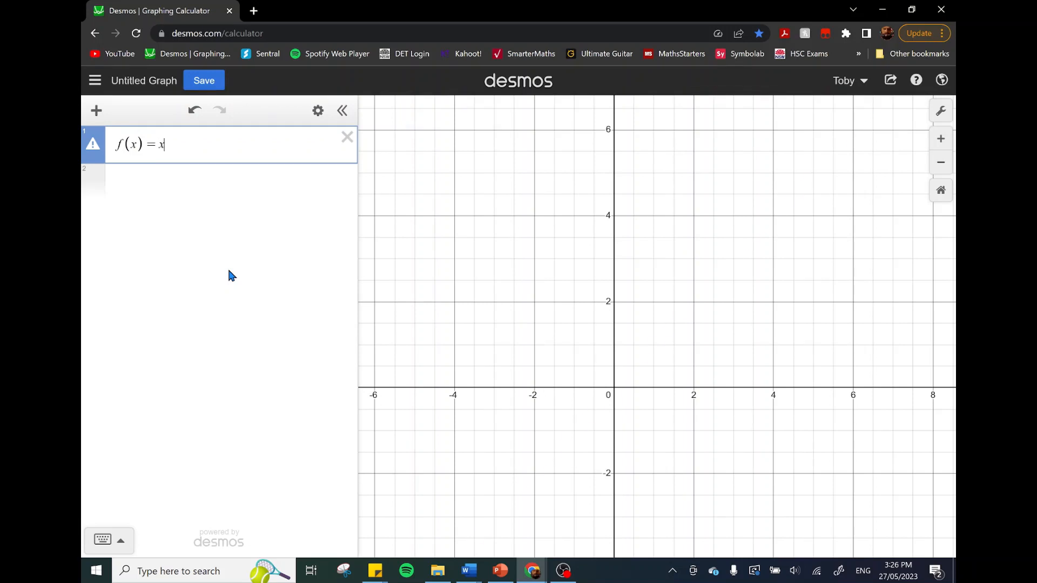
{"action": "type", "text": "^2"}
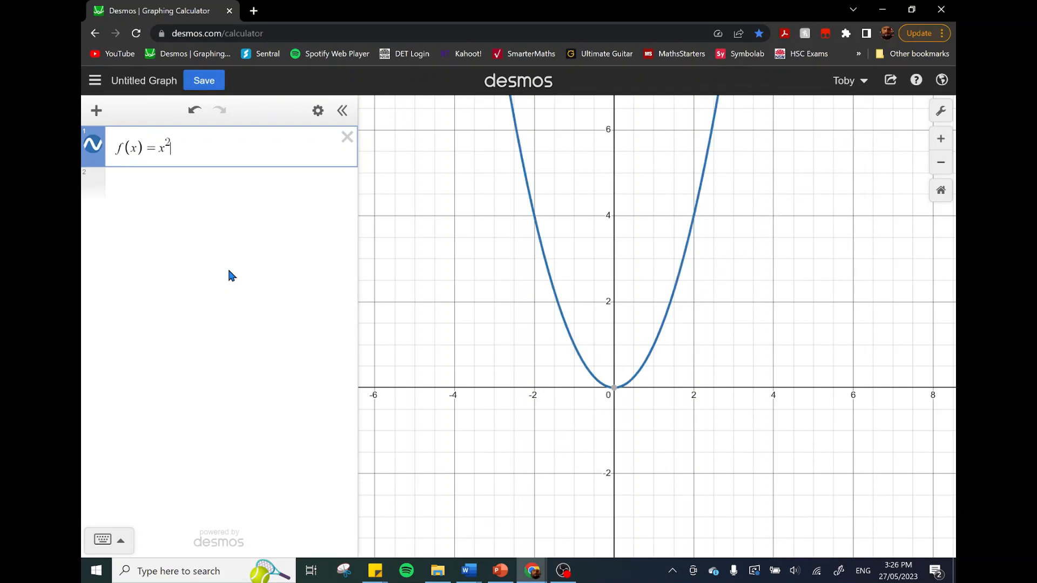
{"action": "key", "text": "Right"}
{"action": "type", "text": "-4x"}
- Define a second function g(x) = 3x − 2 below f(x)
{"action": "left_click_drag", "start_coordinate": [580, 393], "coordinate": [512, 340]}
{"action": "left_click", "coordinate": [220, 201]}
{"action": "type", "text": "g"}
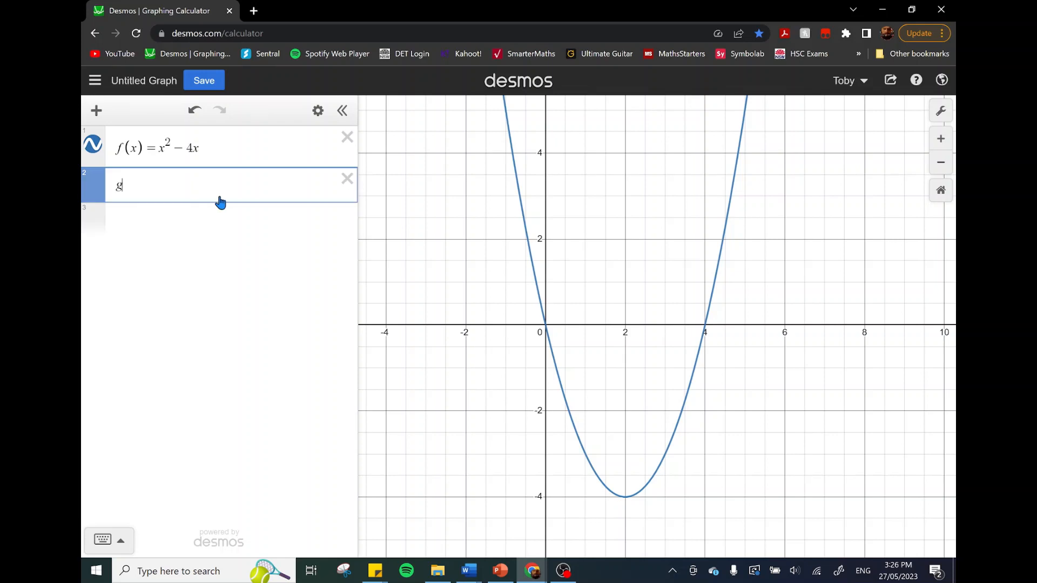
{"action": "type", "text": "(x)="}
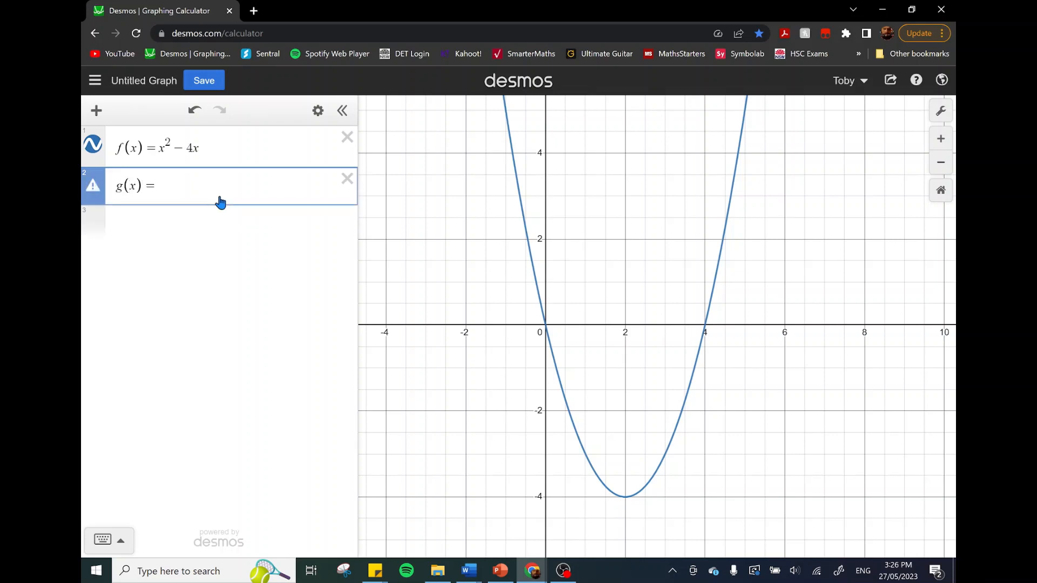
{"action": "type", "text": "3x-2"}
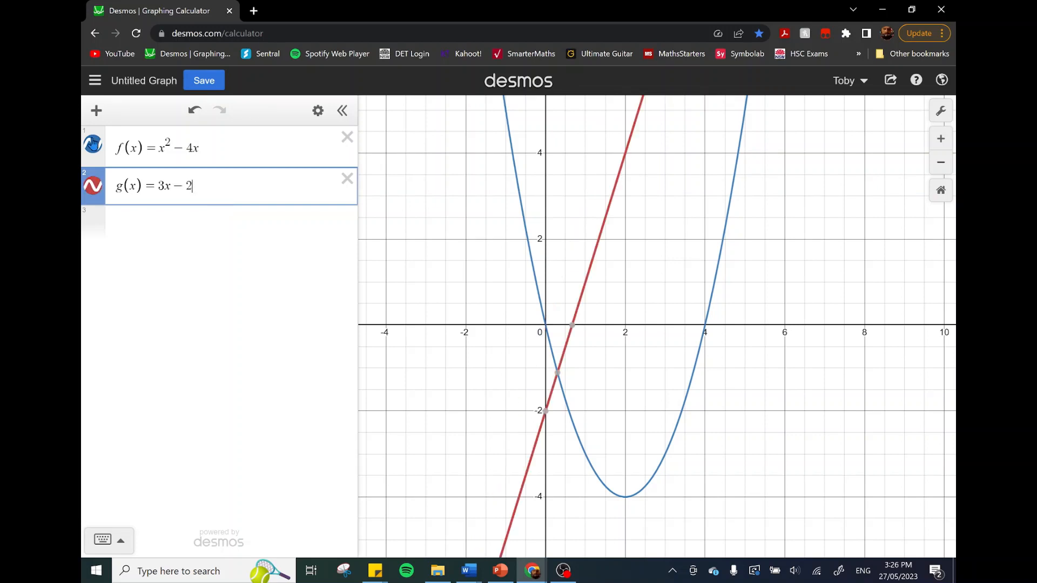
- Change the x coefficient in g(x) to 0.5
{"action": "left_click", "coordinate": [167, 182]}
{"action": "key", "text": "BackSpace"}
{"action": "type", "text": "0.5"}
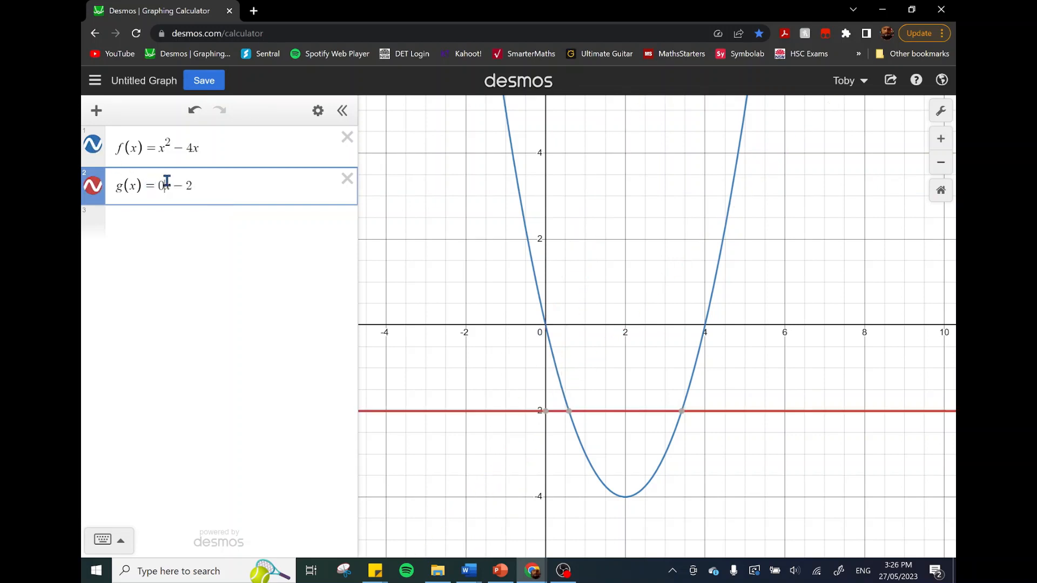
- Shade the region between the parabola and the line with the inequality f(x) < y < g(x)
{"action": "left_click_drag", "start_coordinate": [802, 389], "coordinate": [807, 358]}
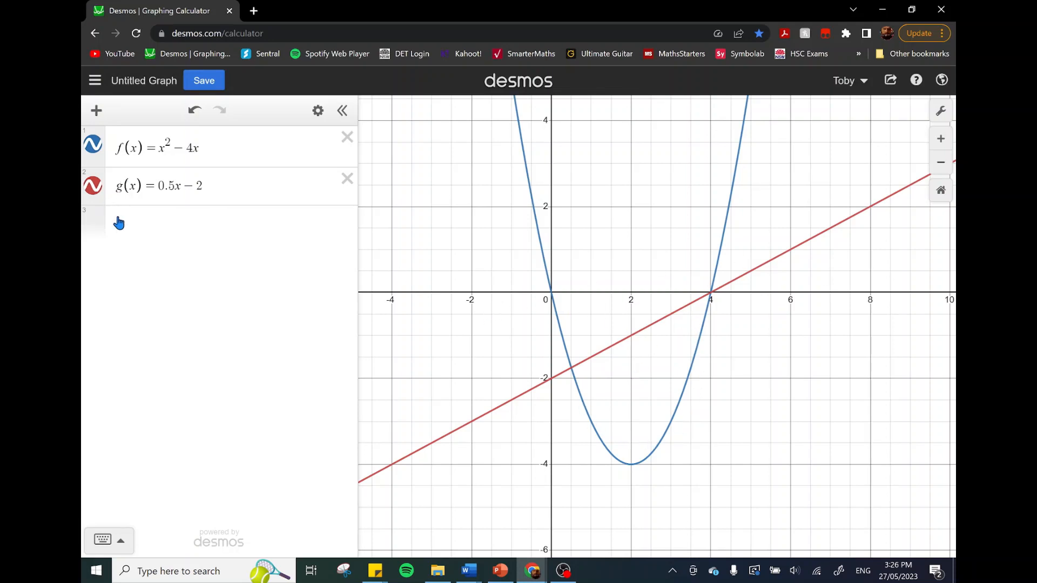
{"action": "left_click", "coordinate": [141, 223]}
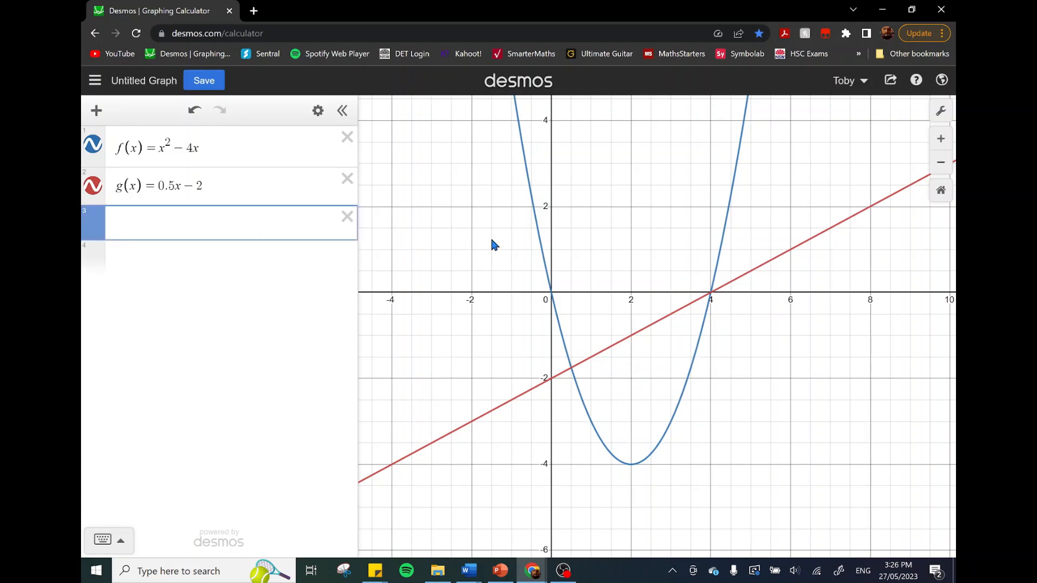
{"action": "type", "text": "f(x)"}
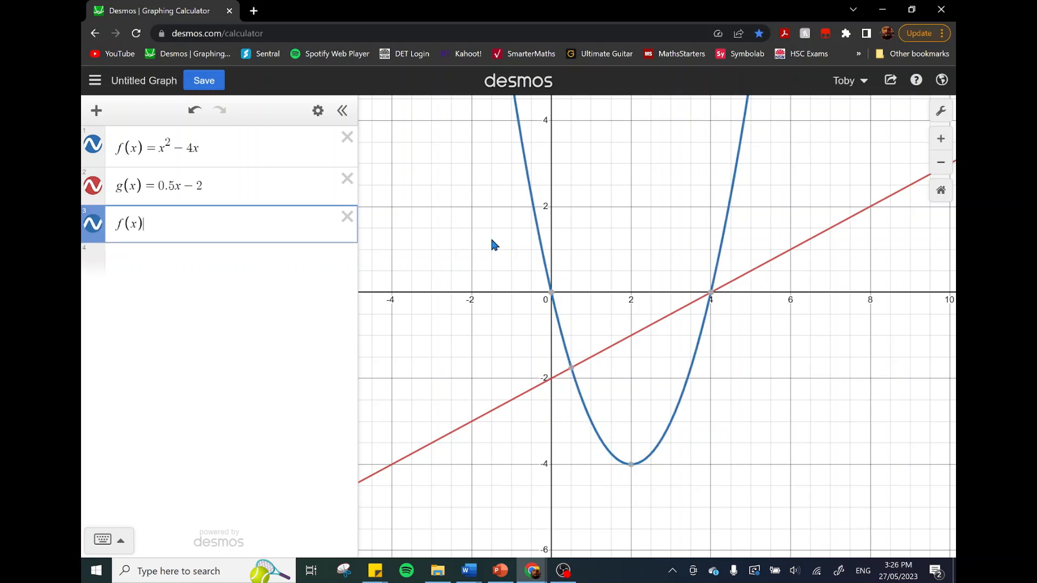
{"action": "type", "text": "<y"}
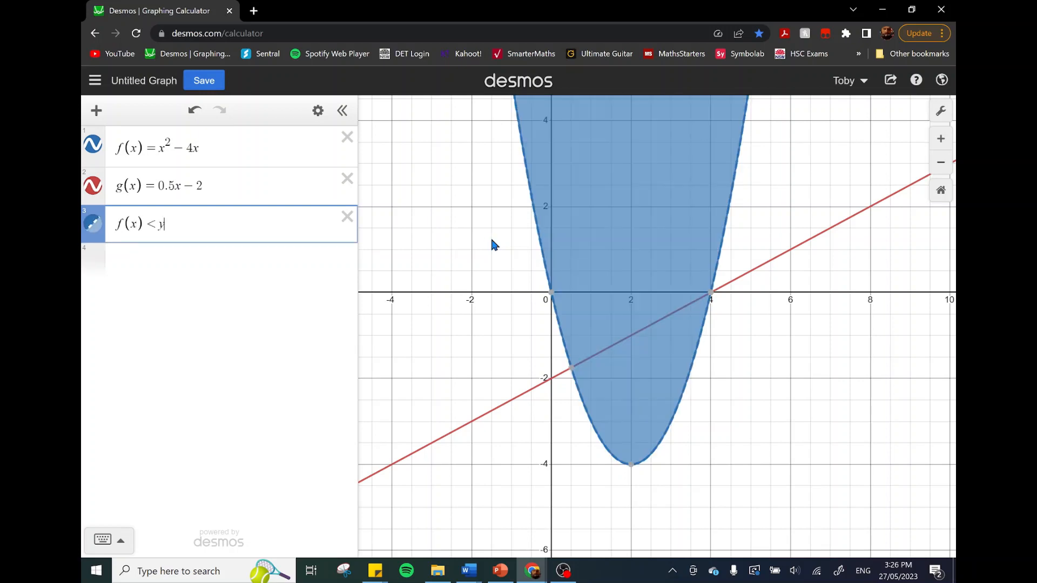
{"action": "type", "text": "<"}
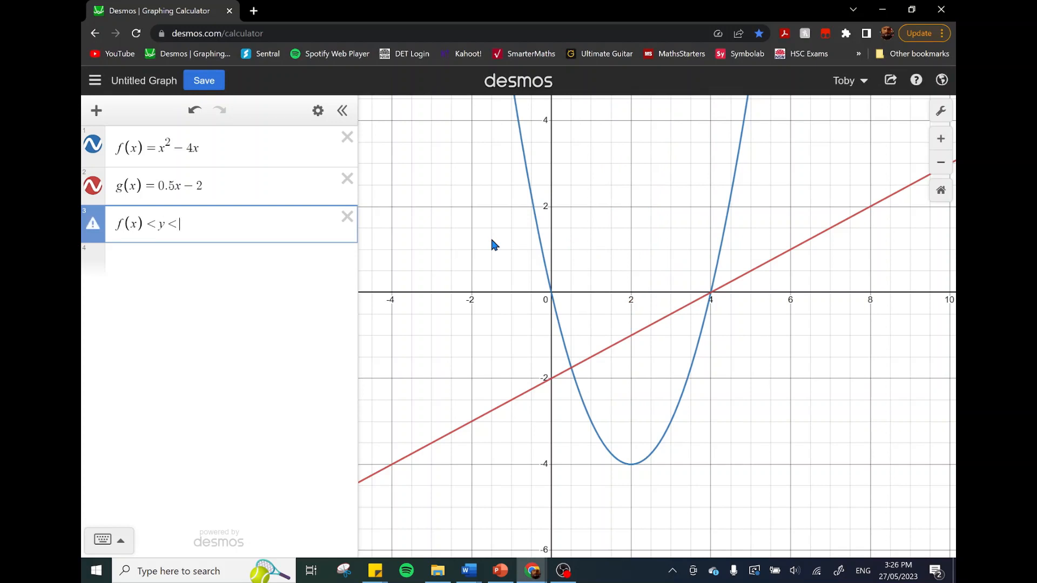
{"action": "type", "text": "g(x"}
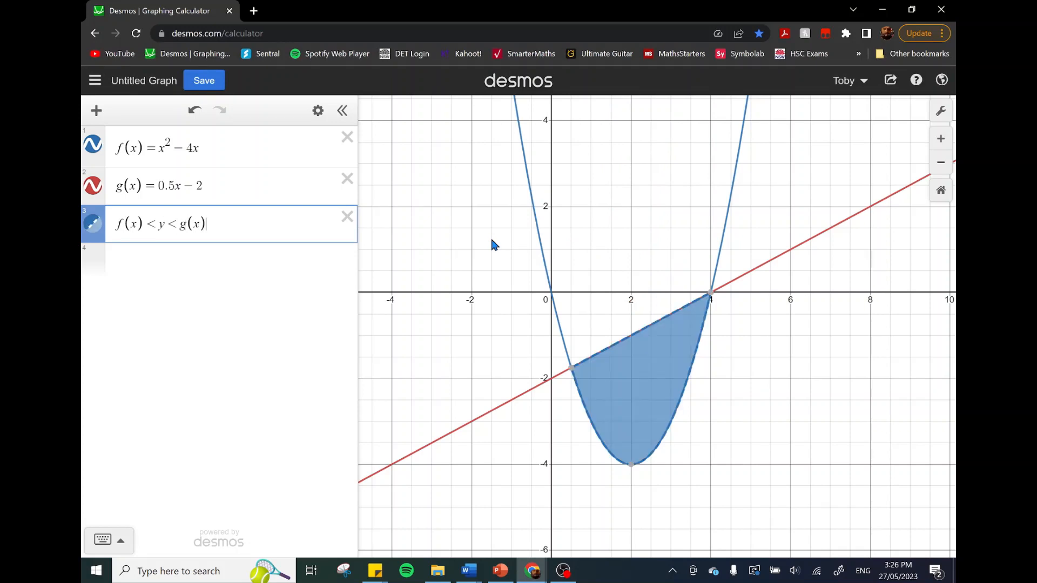
- Hide the graphs of f(x) and g(x), leaving only the shaded region between them on display
{"action": "double_click", "coordinate": [159, 224]}
{"action": "left_click", "coordinate": [196, 224]}
{"action": "left_click", "coordinate": [95, 153]}
{"action": "left_click", "coordinate": [91, 190]}
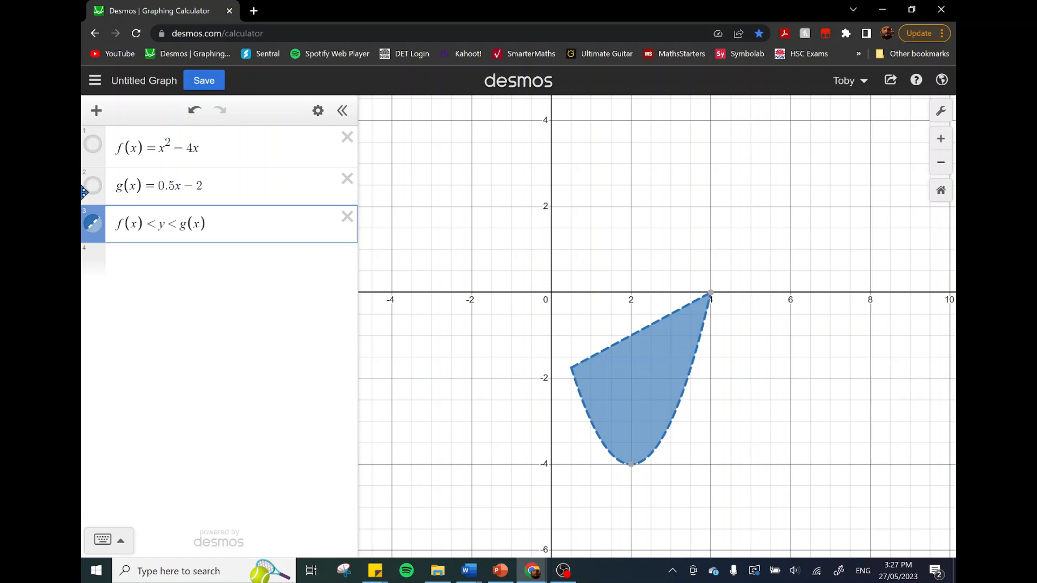
- Turn off the boundary lines of the f(x) < y < g(x) region and change its fill colour to green
{"action": "left_click", "coordinate": [92, 223]}
{"action": "left_click", "coordinate": [235, 223]}
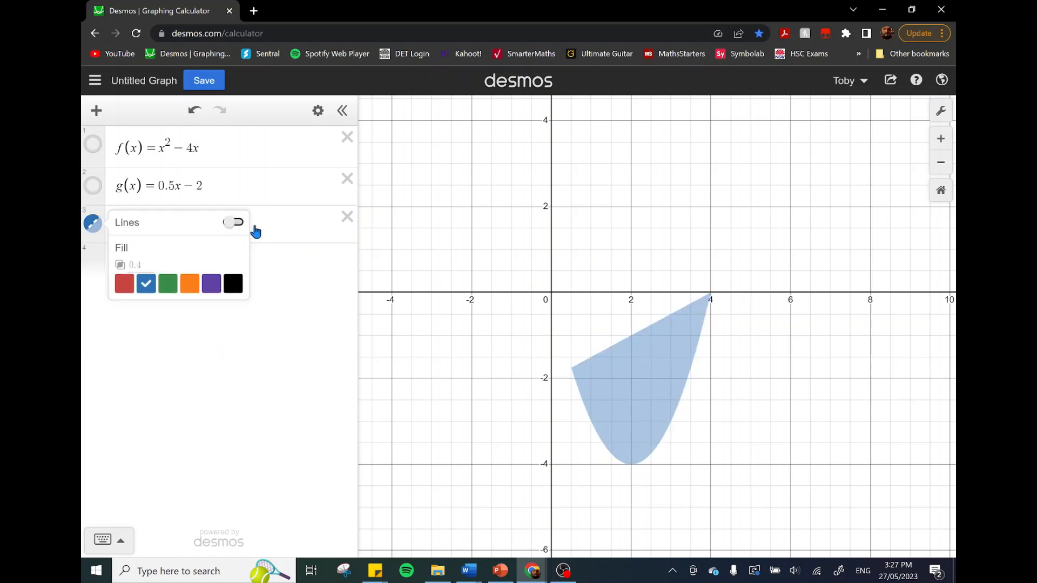
{"action": "left_click", "coordinate": [593, 372]}
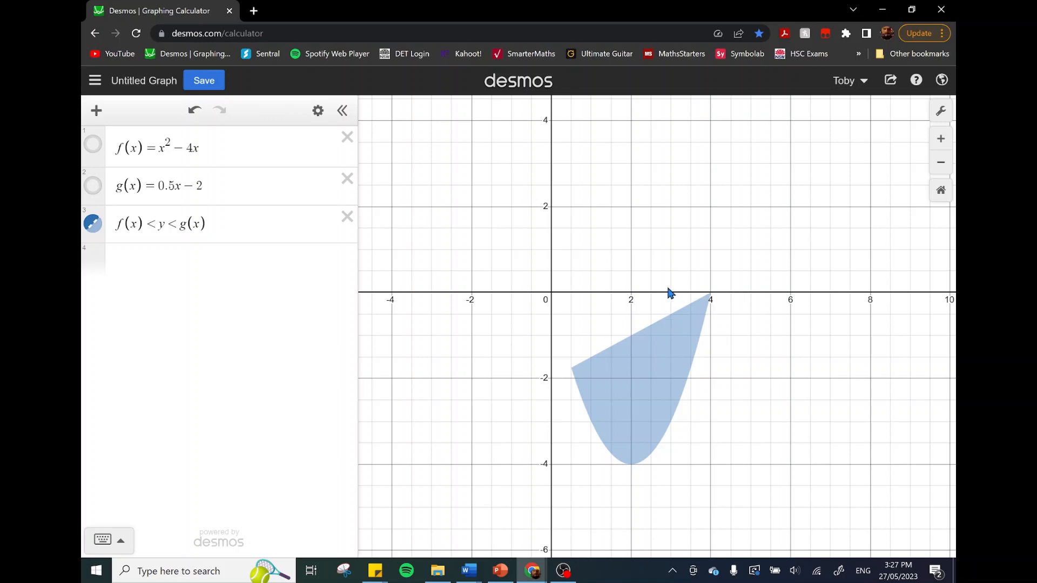
{"action": "left_click", "coordinate": [92, 224]}
{"action": "left_click", "coordinate": [168, 283]}
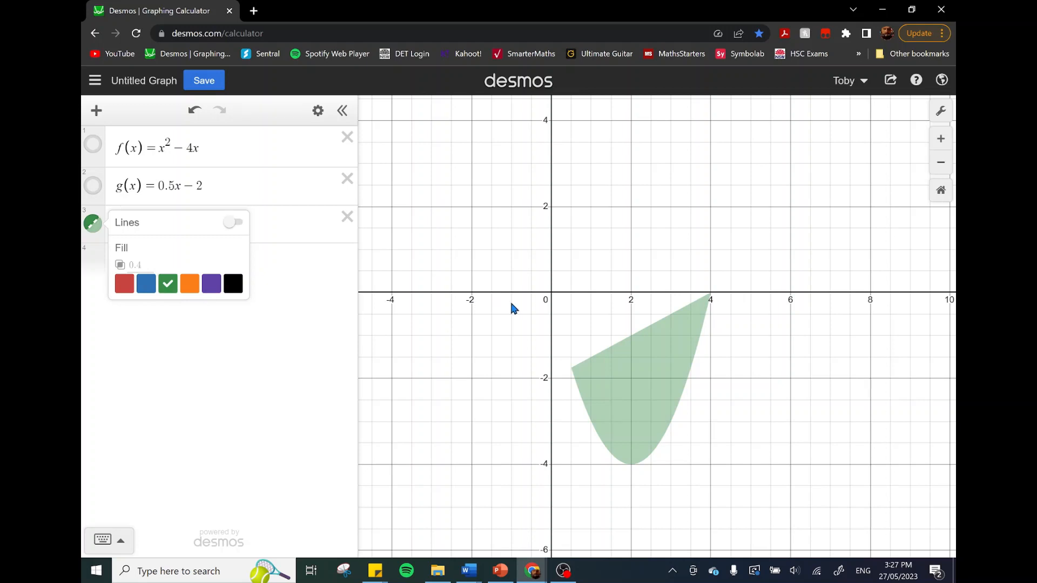
{"action": "left_click_drag", "start_coordinate": [465, 314], "coordinate": [517, 303]}
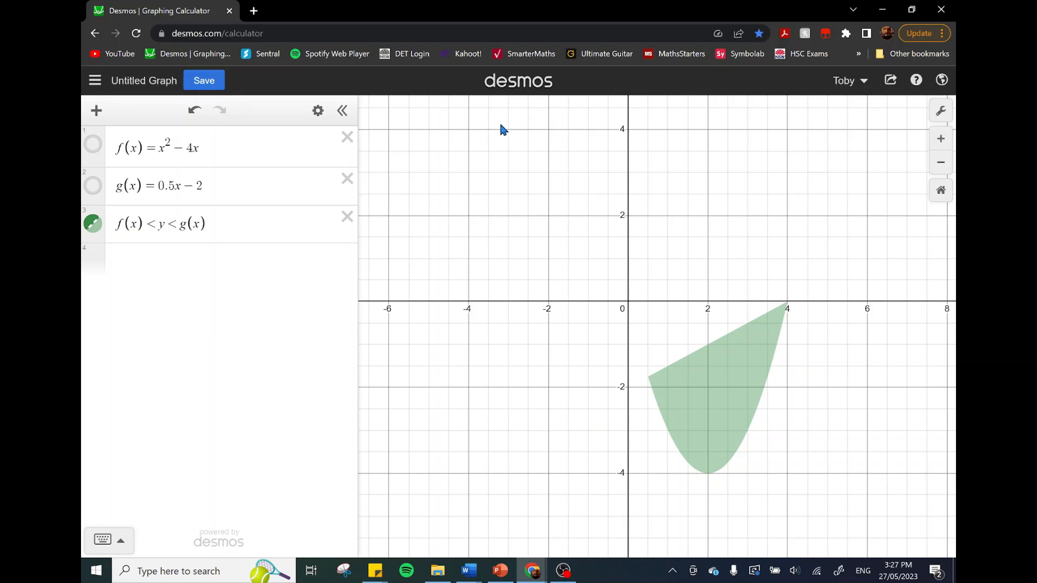
- Switch to the logo design assignment presentation in PowerPoint
{"action": "left_click", "coordinate": [500, 570]}
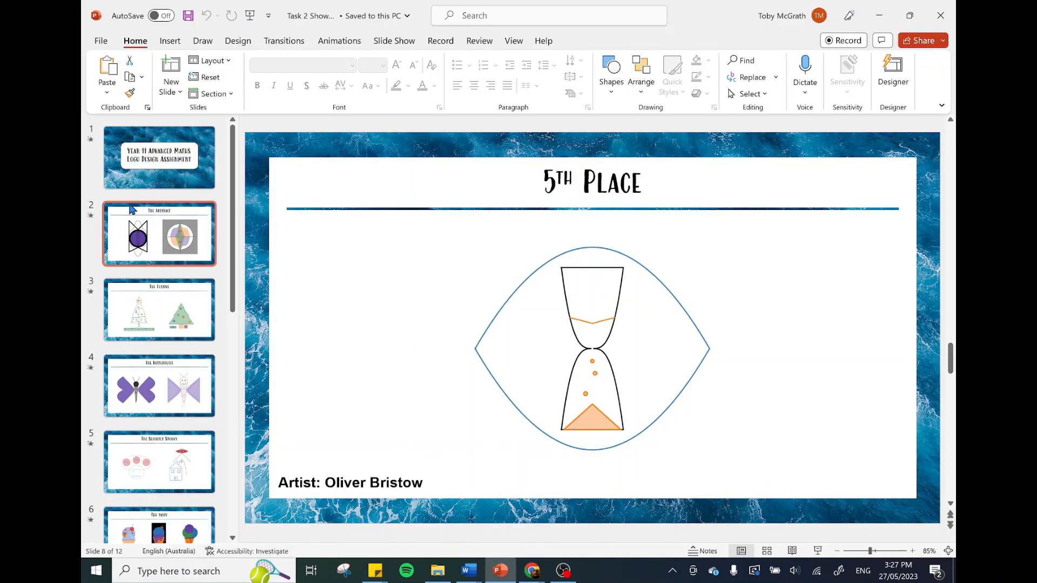